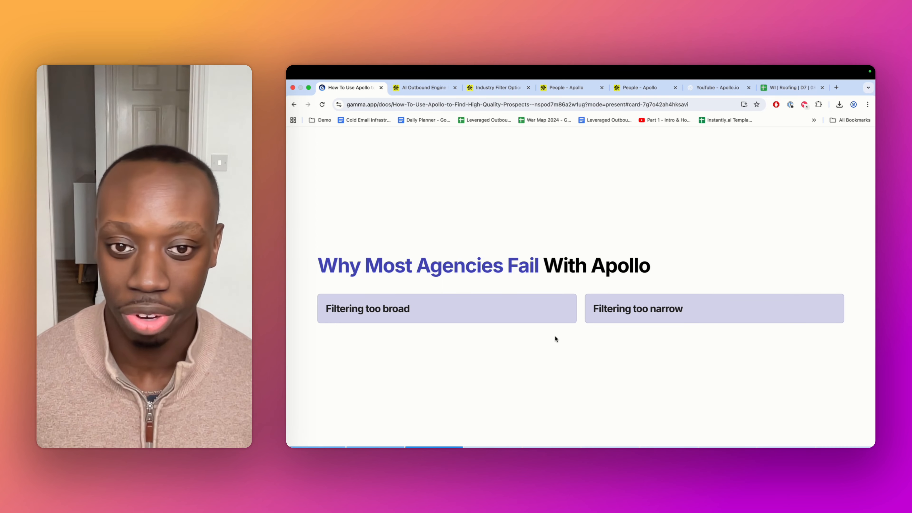
Advance past the guide slide and switch to the Apollo People search tab
{"action": "key", "text": "Right"}
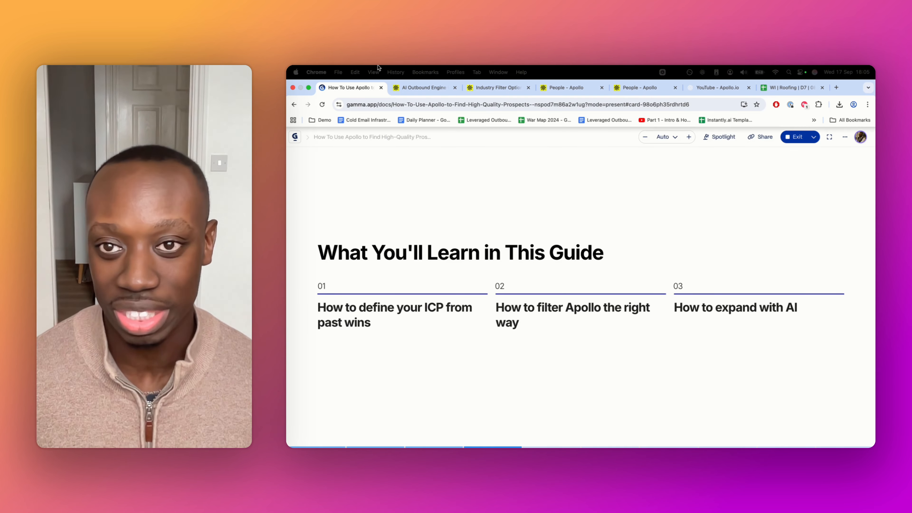
{"action": "left_click", "coordinate": [423, 88]}
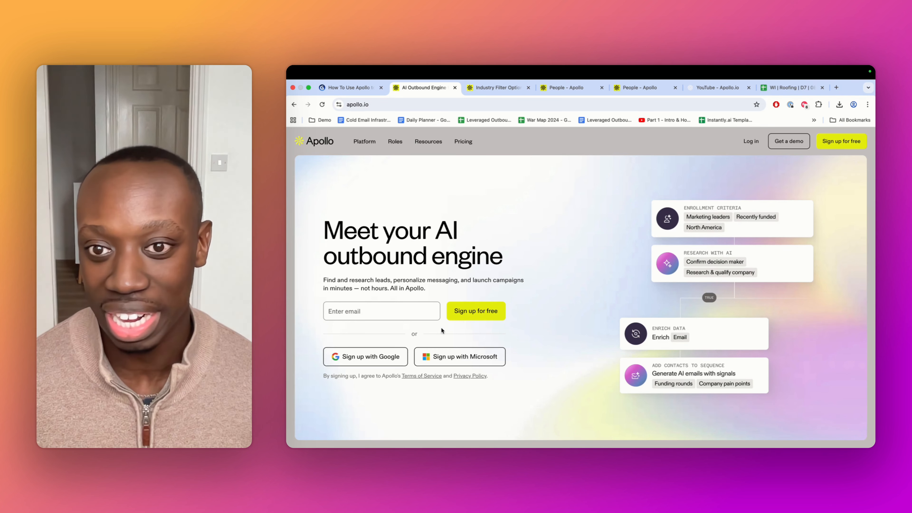
{"action": "mouse_move", "coordinate": [372, 144]}
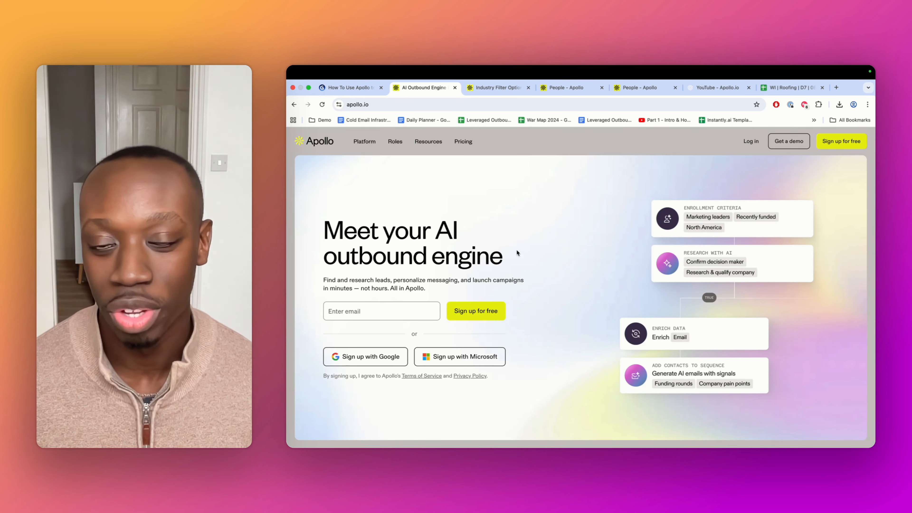
{"action": "mouse_move", "coordinate": [352, 158]}
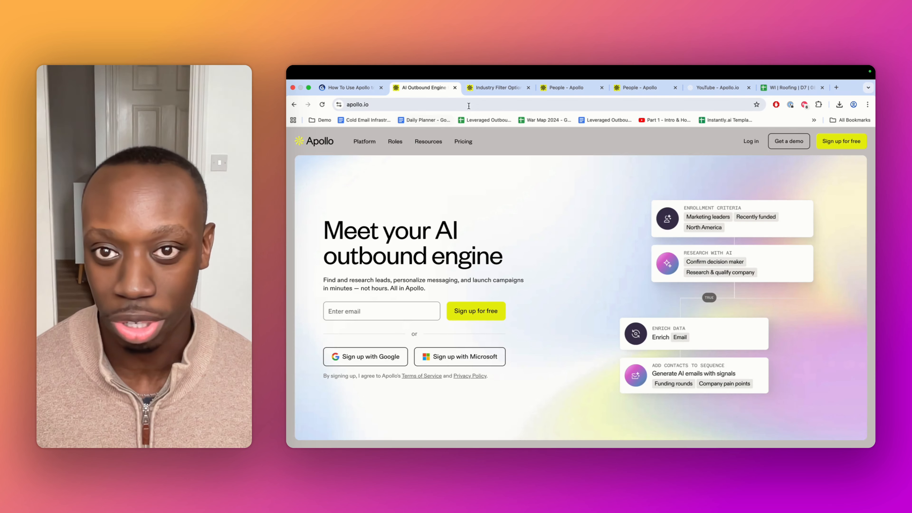
{"action": "left_click", "coordinate": [477, 92]}
{"action": "left_click", "coordinate": [552, 92]}
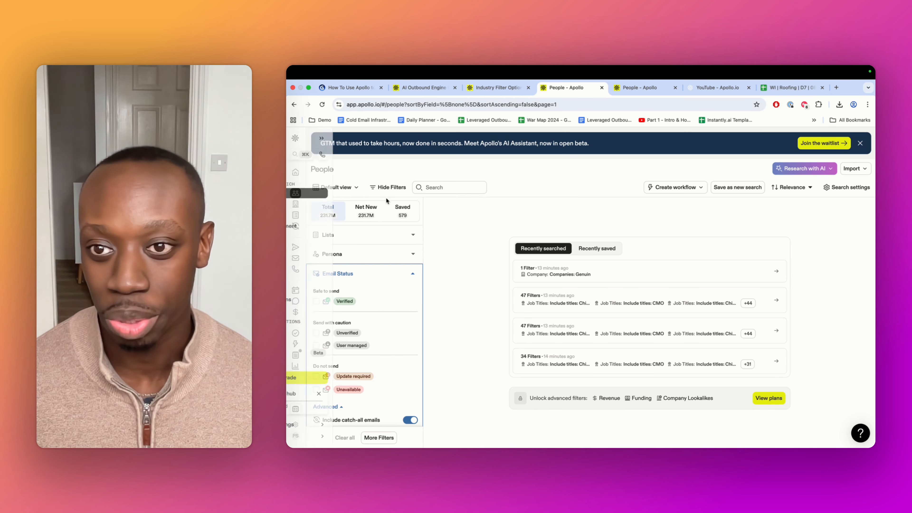
Examine the available People search filters, including the More Filters panel and the Lists filter options
{"action": "left_click", "coordinate": [409, 237]}
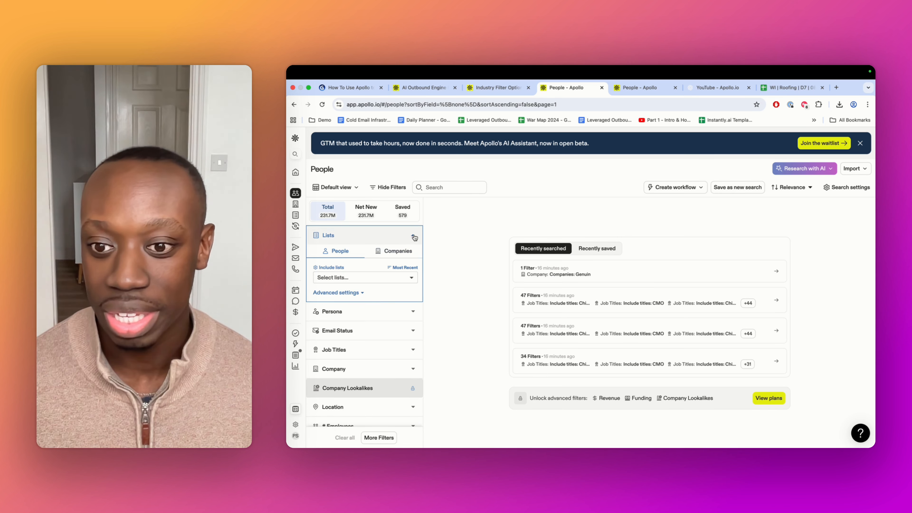
{"action": "scroll", "coordinate": [389, 323], "scroll_direction": "down", "scroll_amount": 10}
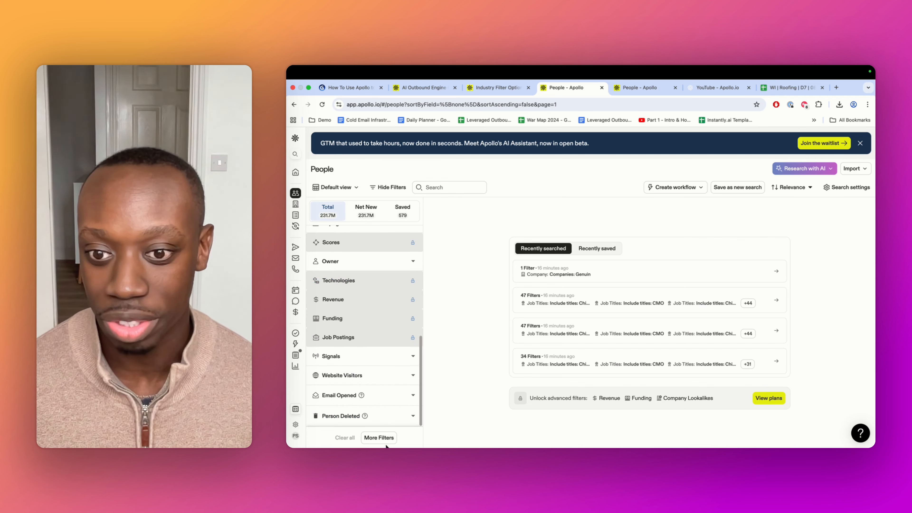
{"action": "left_click", "coordinate": [381, 438]}
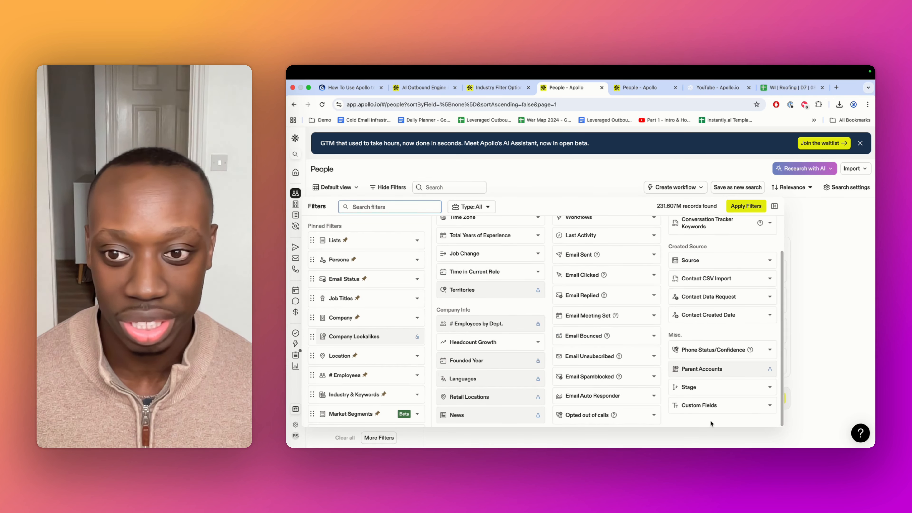
{"action": "scroll", "coordinate": [746, 305], "scroll_direction": "up", "scroll_amount": 2}
{"action": "left_click", "coordinate": [774, 206]}
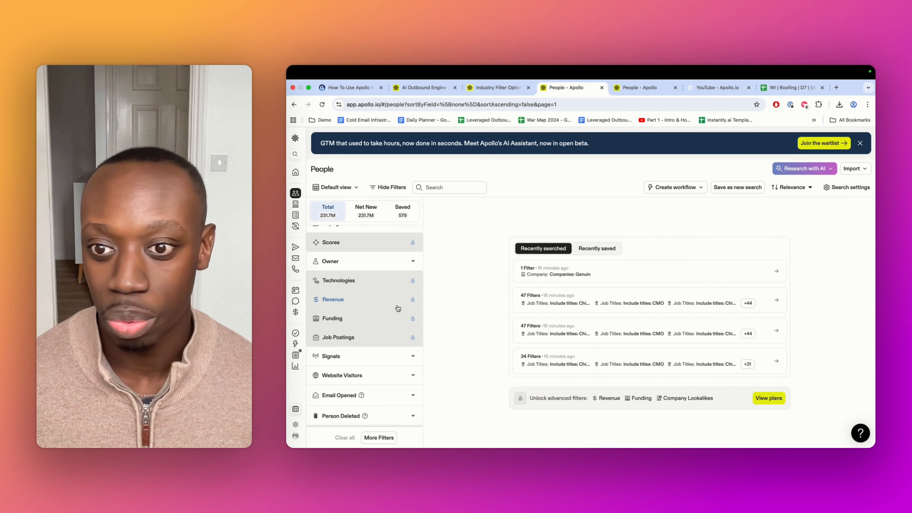
{"action": "scroll", "coordinate": [394, 262], "scroll_direction": "up", "scroll_amount": 10}
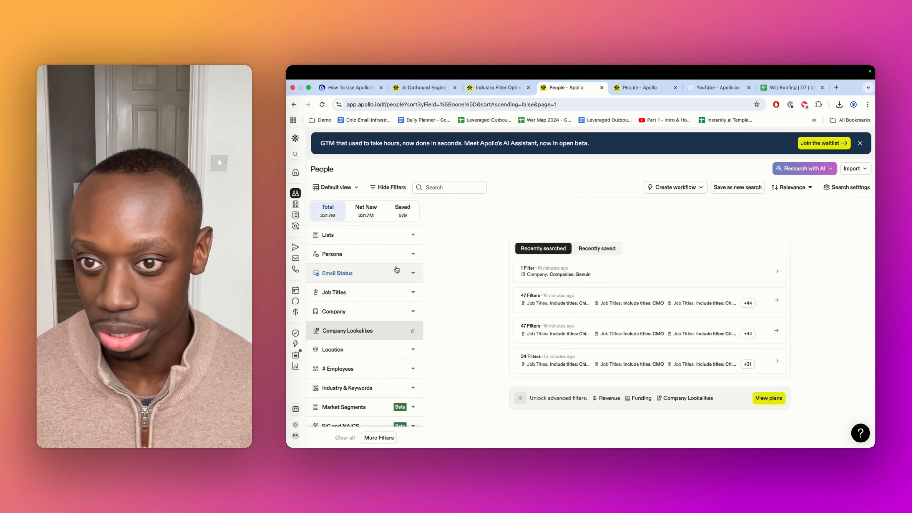
{"action": "left_click", "coordinate": [394, 235]}
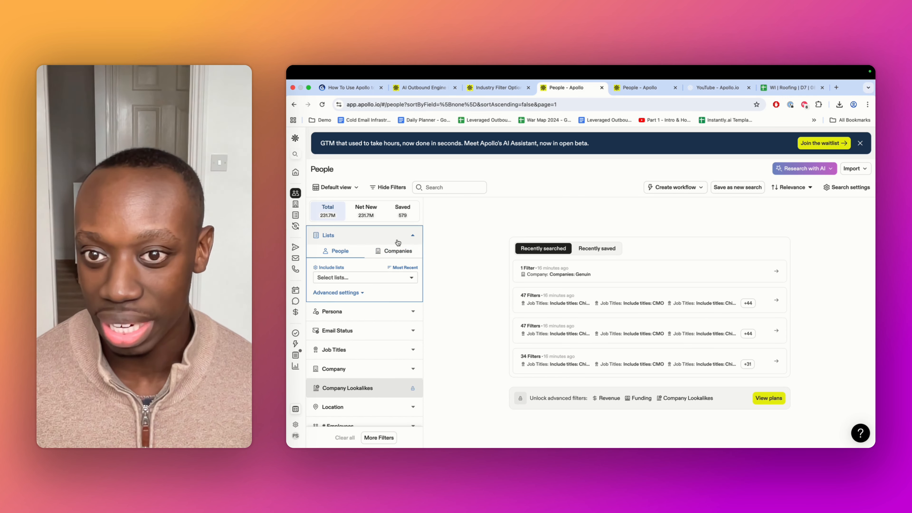
{"action": "left_click", "coordinate": [345, 293]}
{"action": "left_click", "coordinate": [364, 293]}
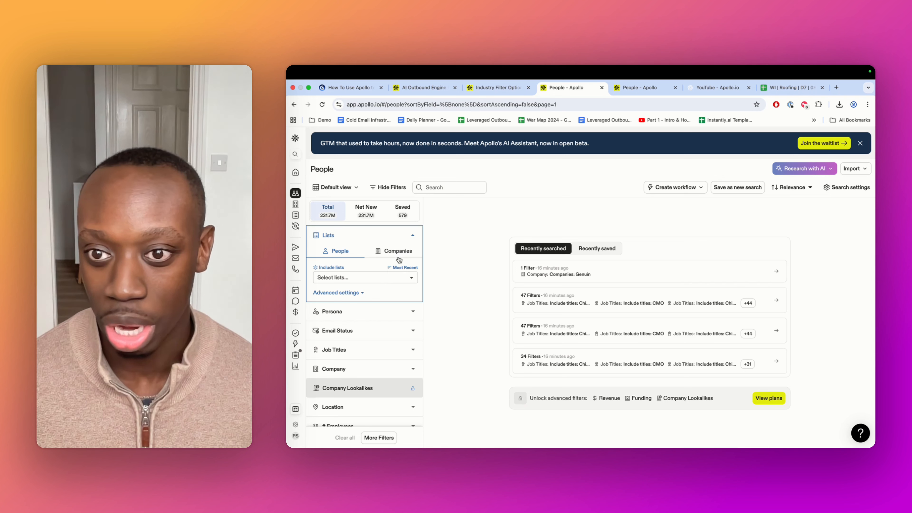
{"action": "left_click", "coordinate": [382, 279]}
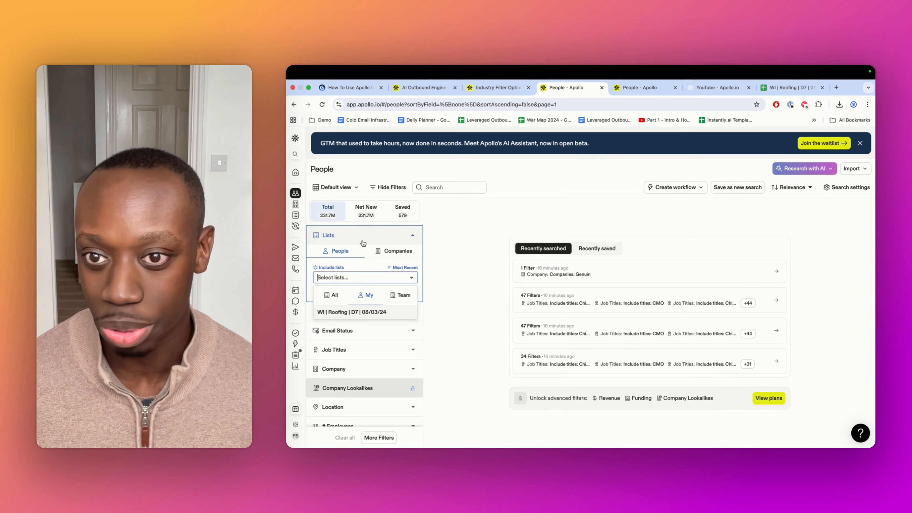
{"action": "left_click", "coordinate": [369, 236]}
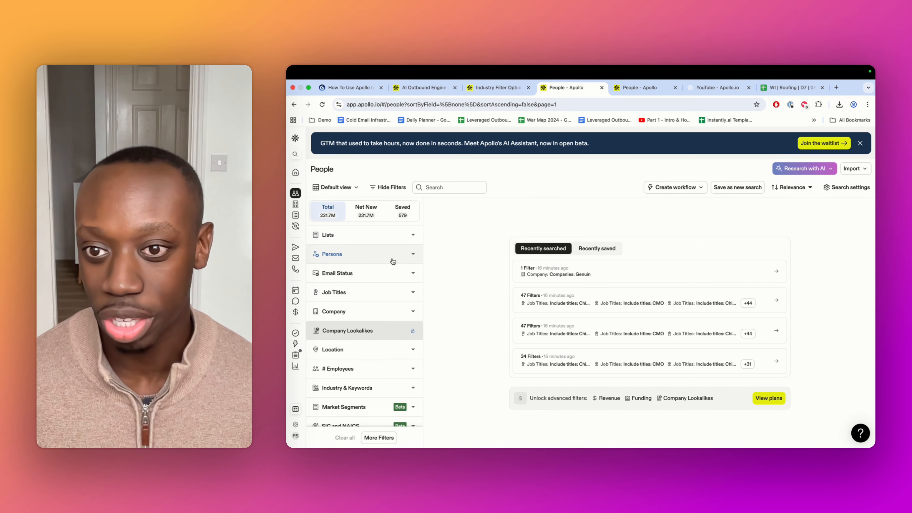
Filter the people search to contacts with a Verified email status
{"action": "left_click", "coordinate": [360, 277]}
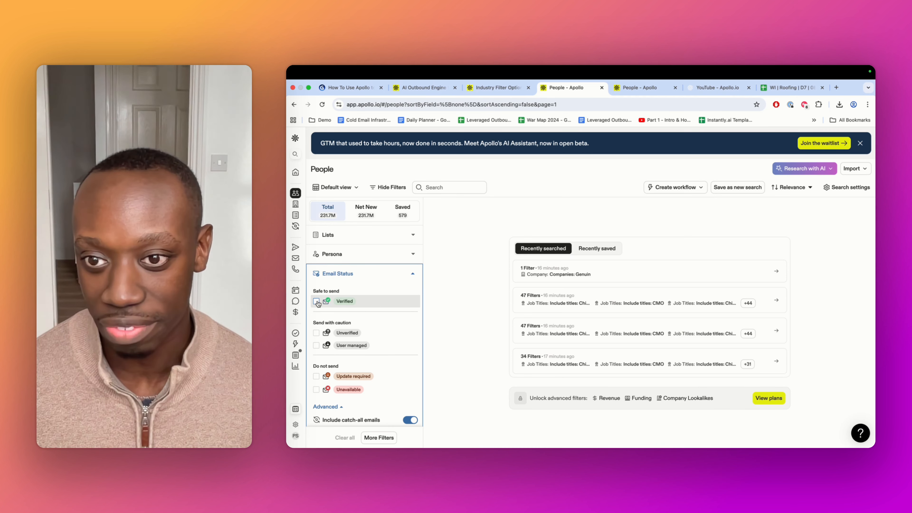
{"action": "left_click", "coordinate": [316, 302]}
{"action": "left_click", "coordinate": [409, 274]}
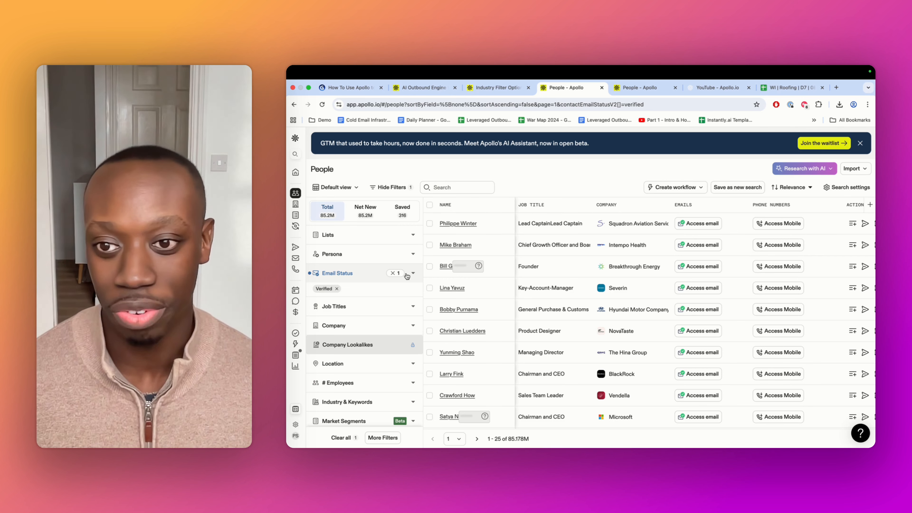
{"action": "left_click", "coordinate": [406, 275]}
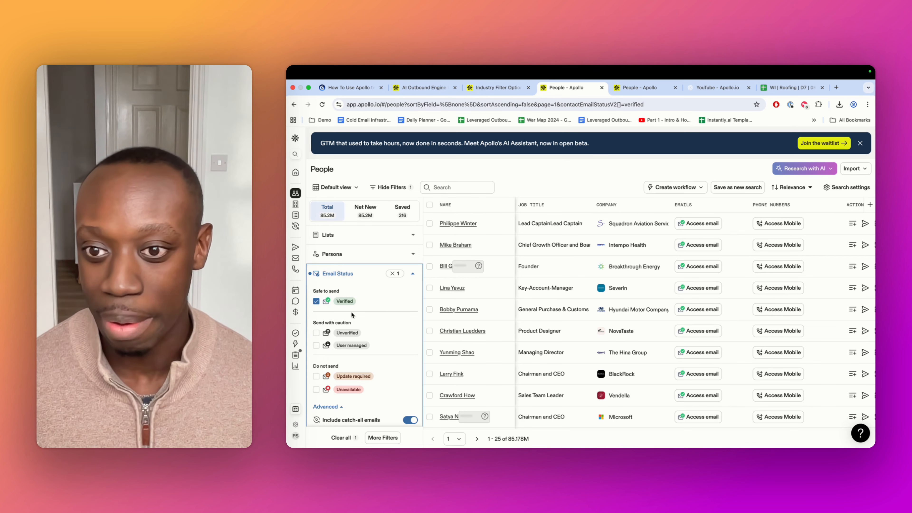
{"action": "scroll", "coordinate": [359, 305], "scroll_direction": "down", "scroll_amount": 1}
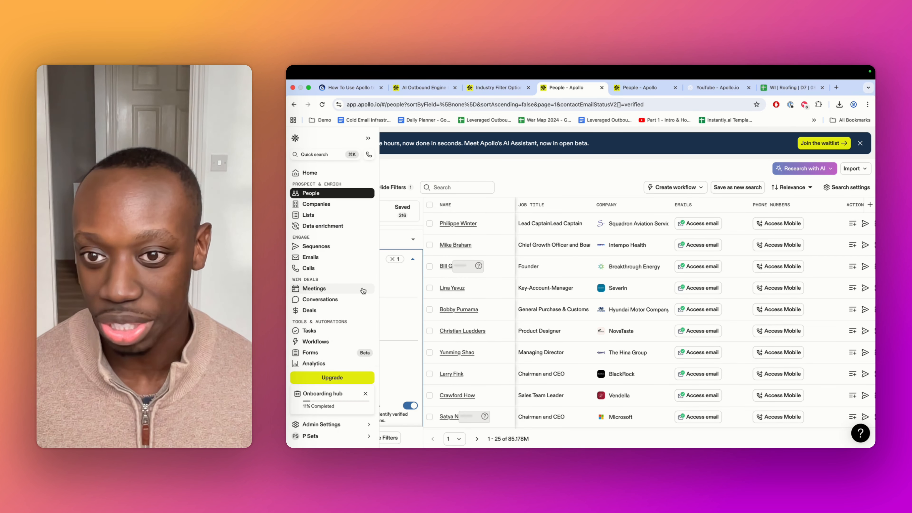
{"action": "left_click", "coordinate": [412, 264]}
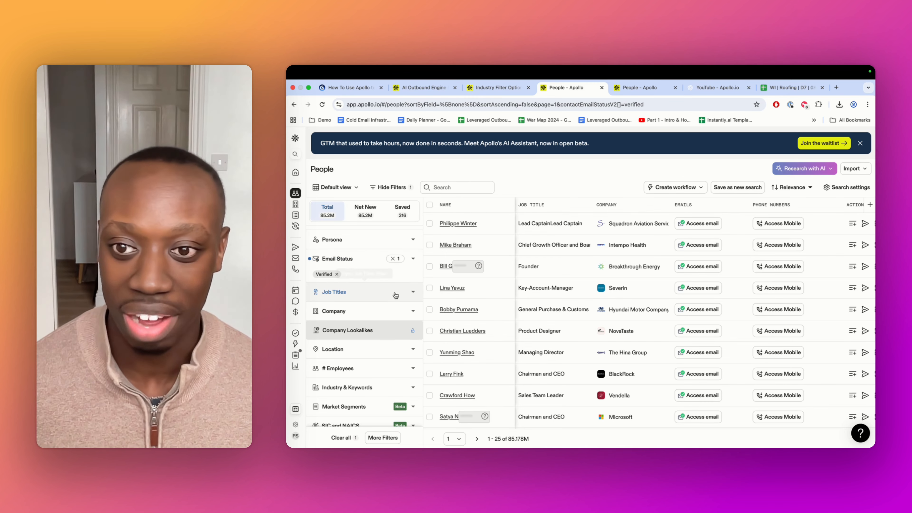
Include Head of Marketing in the Job Titles filter
{"action": "left_click", "coordinate": [381, 300]}
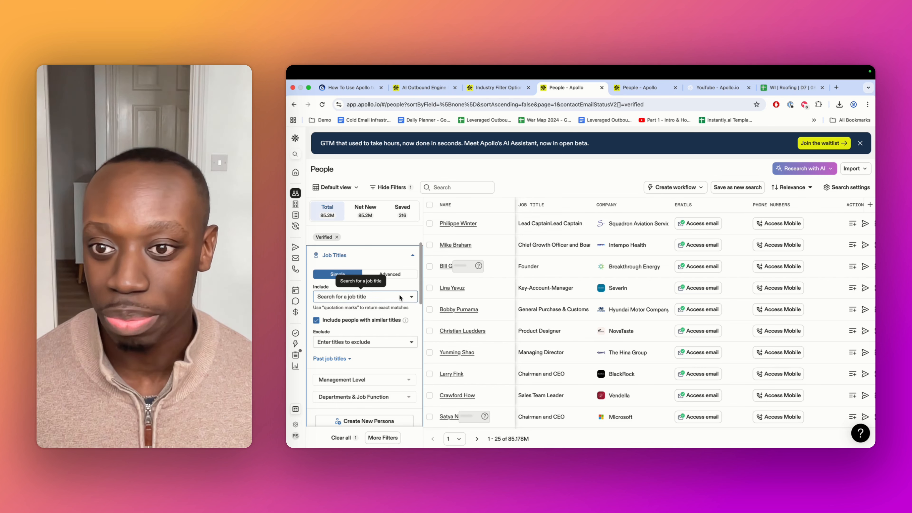
{"action": "left_click", "coordinate": [356, 298]}
{"action": "left_click", "coordinate": [381, 255]}
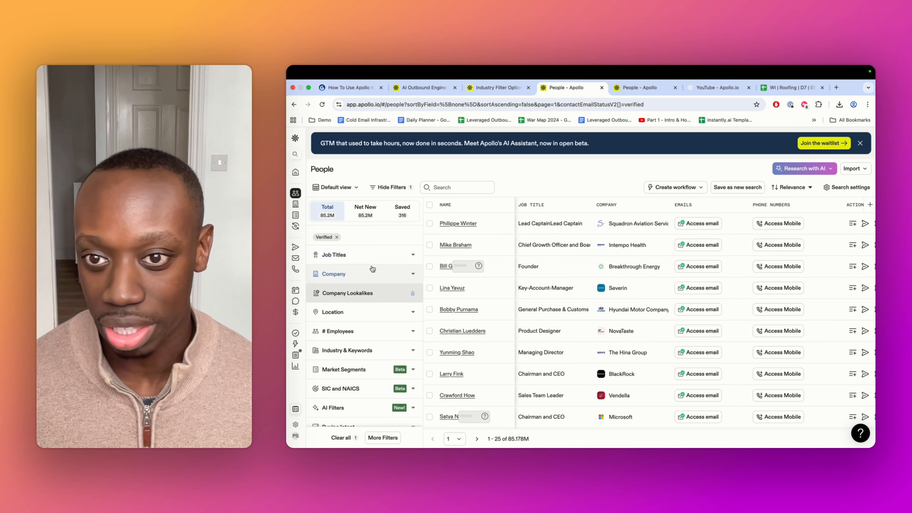
{"action": "left_click", "coordinate": [382, 259]}
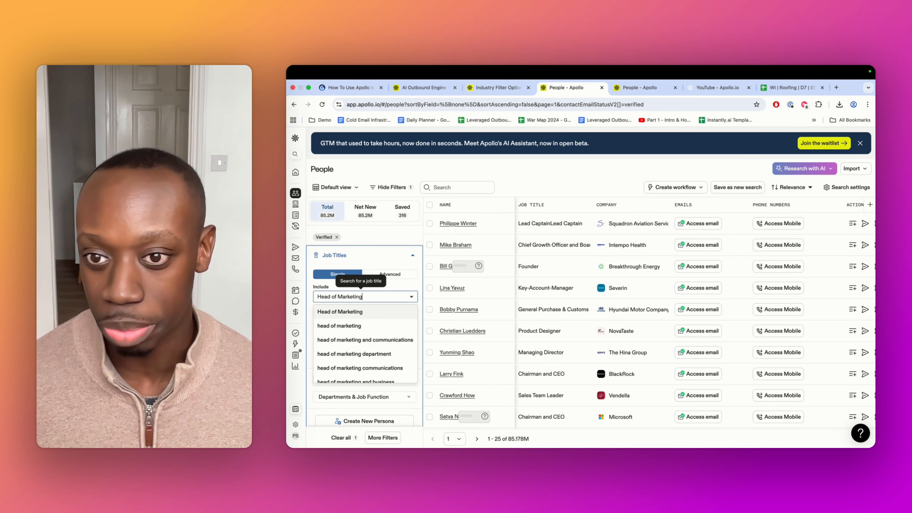
{"action": "left_click", "coordinate": [347, 312]}
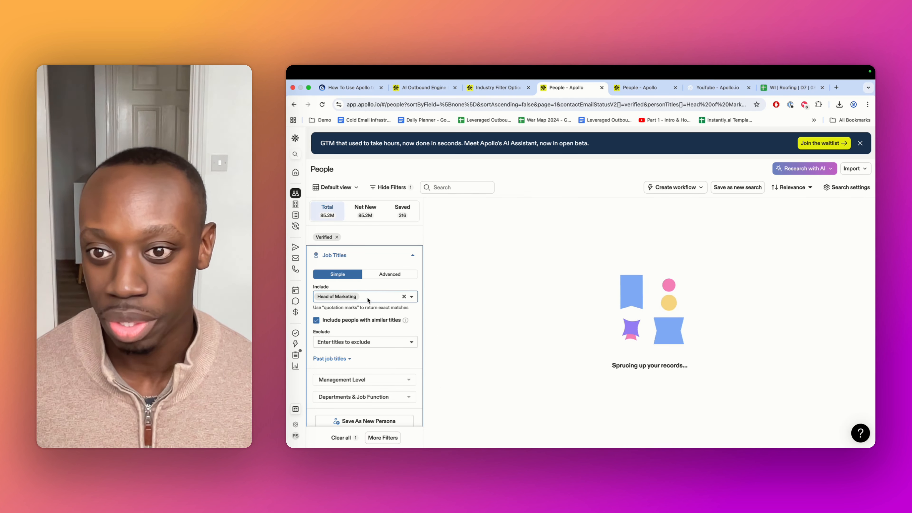
Add Marketing Director as a second included job title
{"action": "type", "text": "Marketing D"}
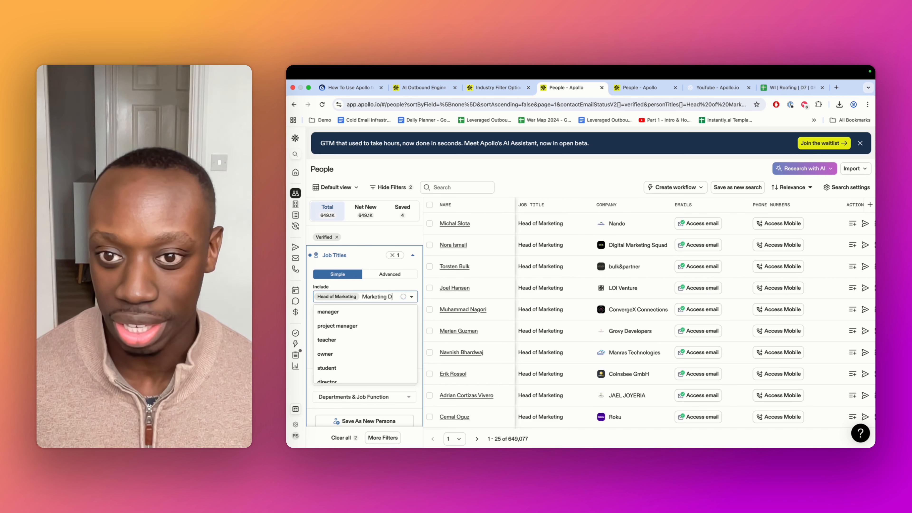
{"action": "type", "text": "irector"}
{"action": "key", "text": "Return"}
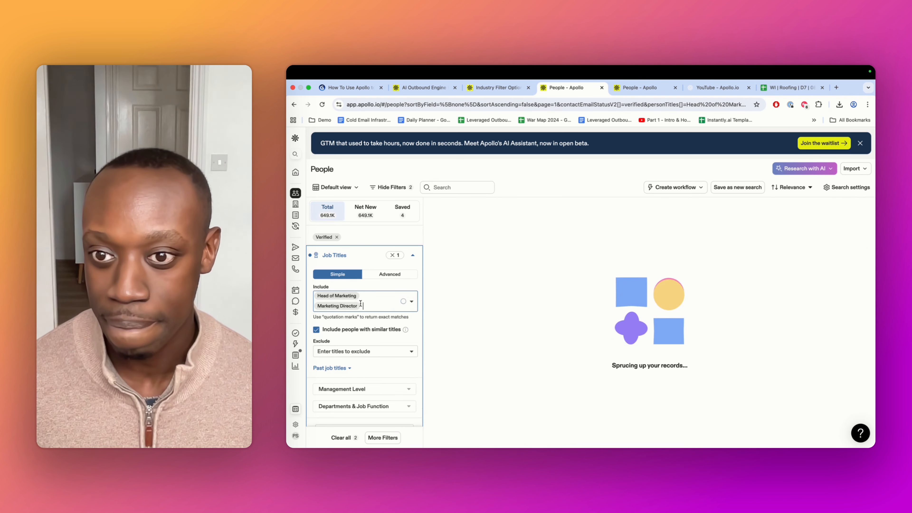
{"action": "scroll", "coordinate": [367, 325], "scroll_direction": "down", "scroll_amount": 1}
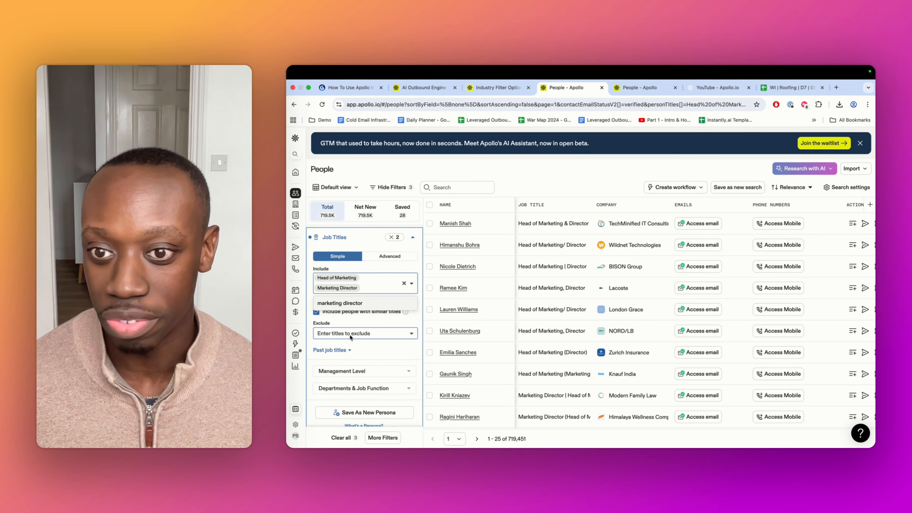
{"action": "scroll", "coordinate": [366, 334], "scroll_direction": "down", "scroll_amount": 2}
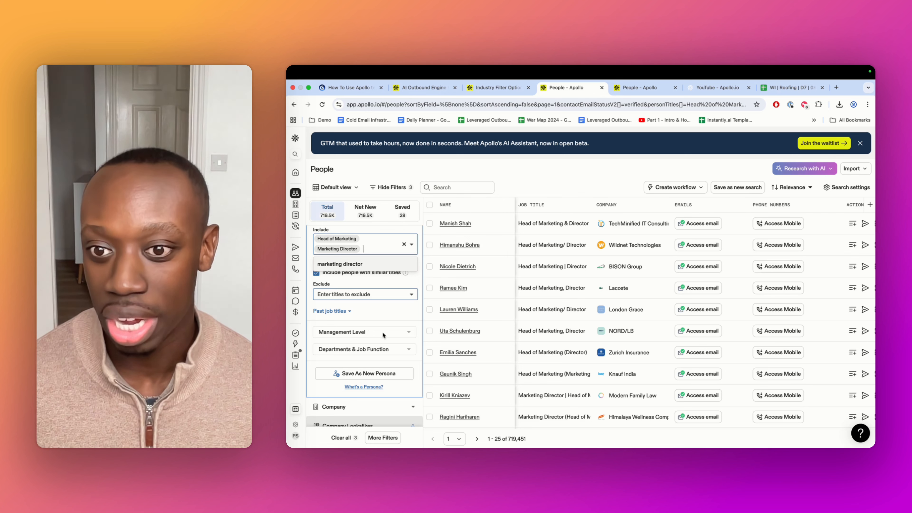
{"action": "scroll", "coordinate": [362, 334], "scroll_direction": "down", "scroll_amount": 2}
{"action": "scroll", "coordinate": [361, 333], "scroll_direction": "up", "scroll_amount": 5}
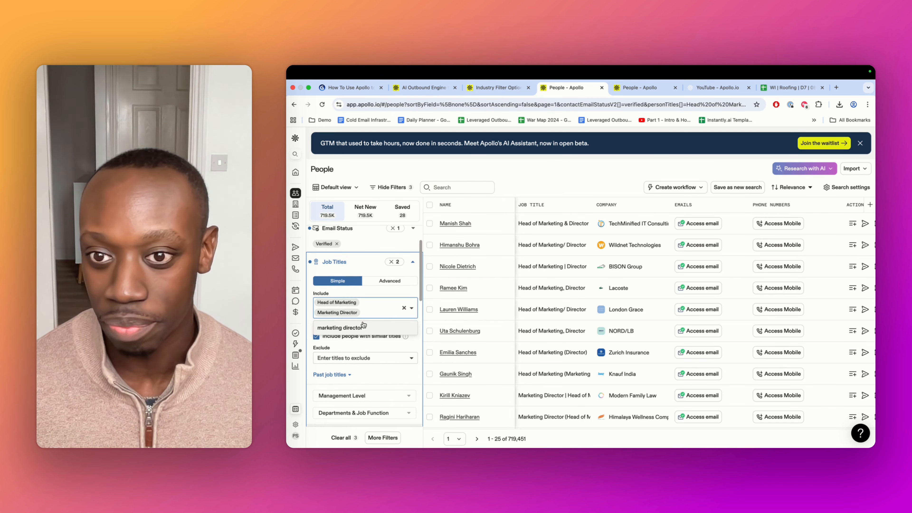
Replace the included job titles with the single title Marketing
{"action": "left_click", "coordinate": [404, 308]}
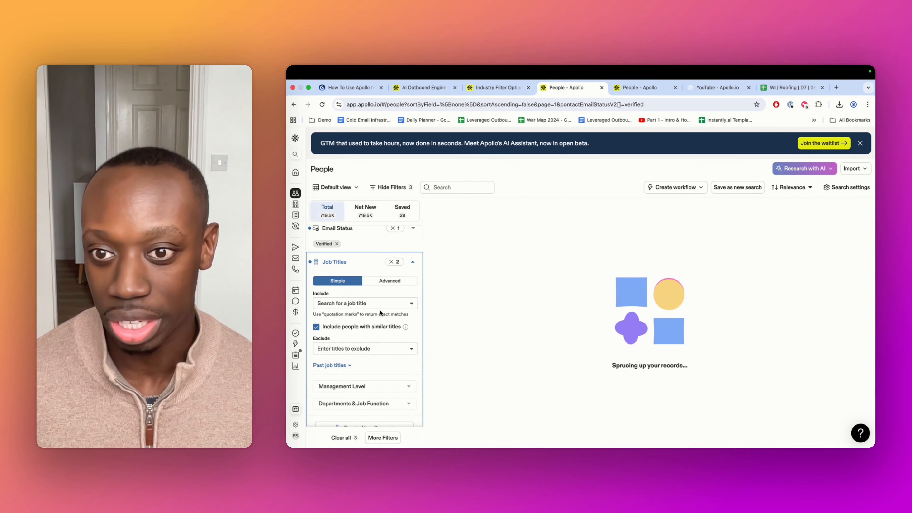
{"action": "type", "text": "Marketi"}
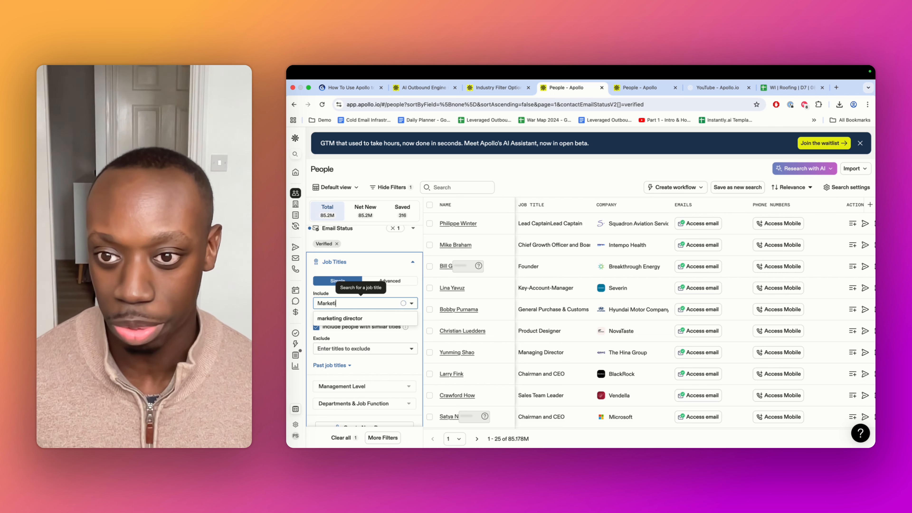
{"action": "type", "text": "ng"}
{"action": "left_click", "coordinate": [348, 320]}
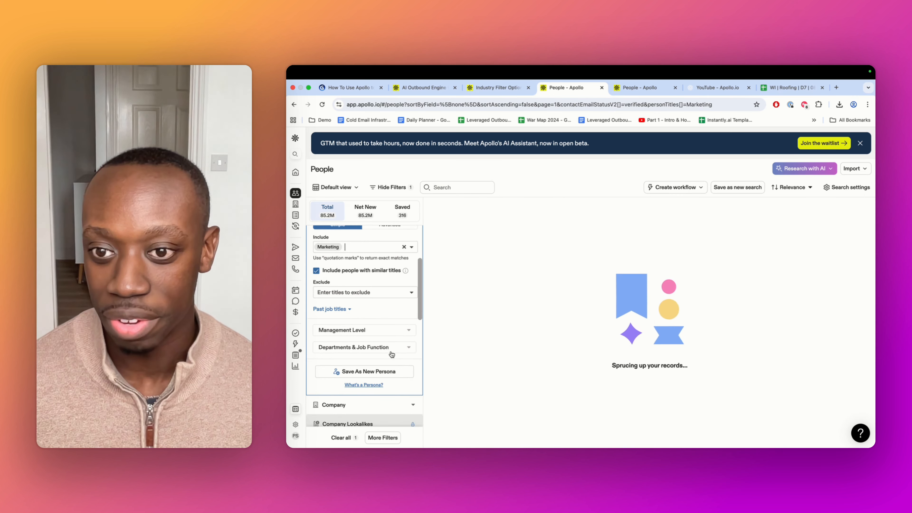
Limit the Management Level filter to Owner, Founder, C suite, Partner, Vp, Head and Director
{"action": "left_click", "coordinate": [389, 330]}
{"action": "scroll", "coordinate": [376, 330], "scroll_direction": "down", "scroll_amount": 1}
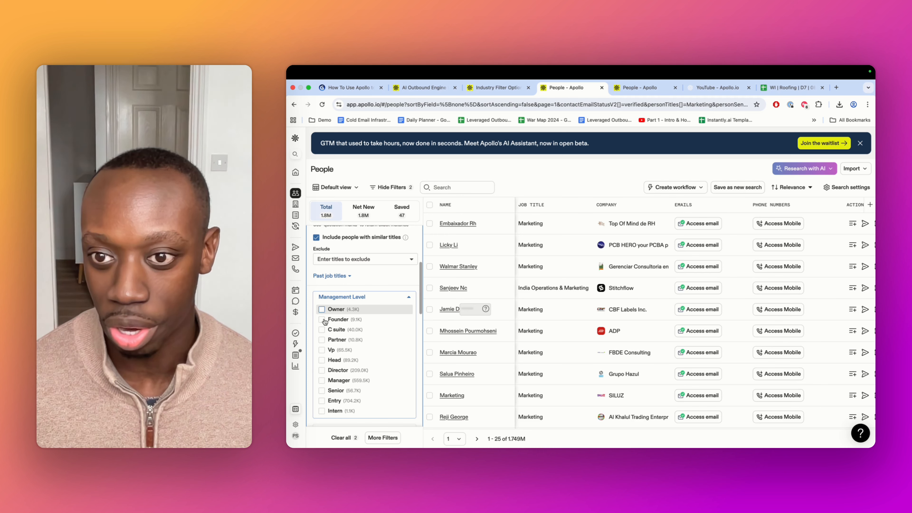
{"action": "left_click", "coordinate": [321, 309]}
{"action": "left_click", "coordinate": [321, 320]}
{"action": "left_click", "coordinate": [322, 329]}
{"action": "left_click", "coordinate": [322, 339]}
{"action": "left_click", "coordinate": [322, 349]}
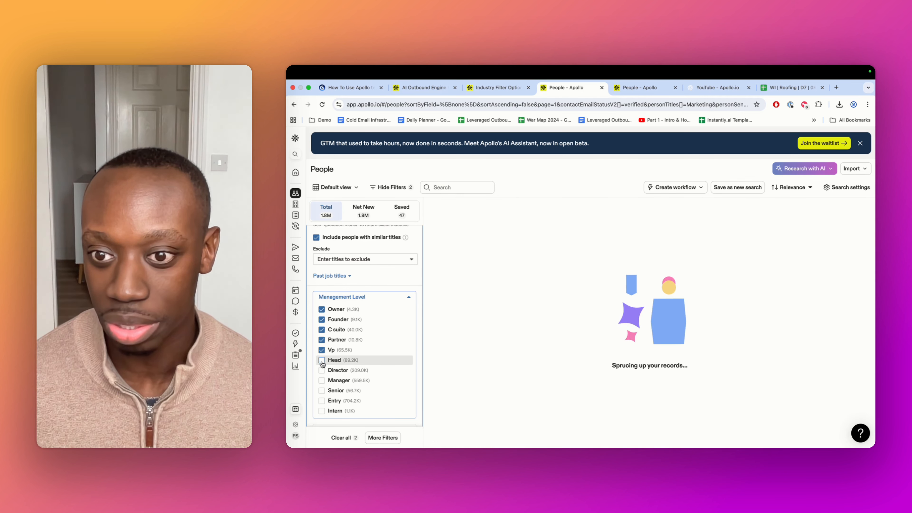
{"action": "left_click", "coordinate": [322, 360]}
{"action": "left_click", "coordinate": [322, 370]}
{"action": "scroll", "coordinate": [381, 325], "scroll_direction": "up", "scroll_amount": 5}
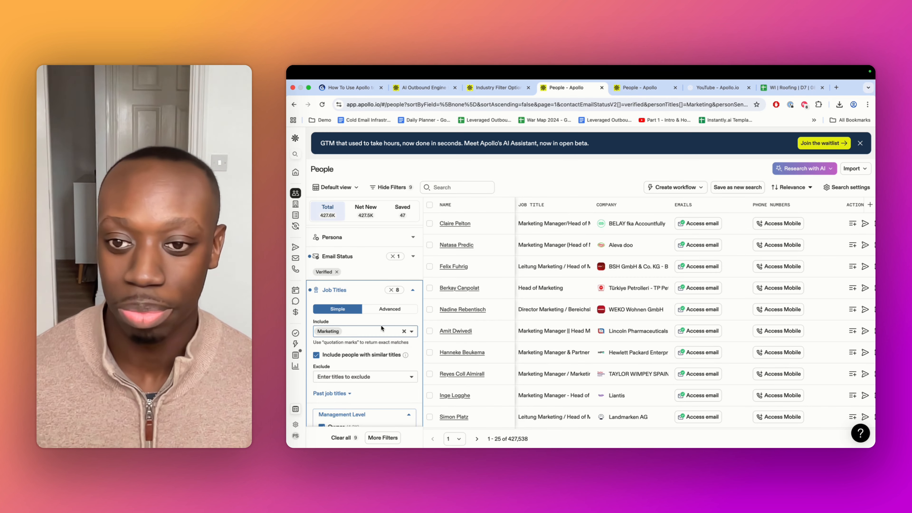
{"action": "scroll", "coordinate": [380, 324], "scroll_direction": "down", "scroll_amount": 3}
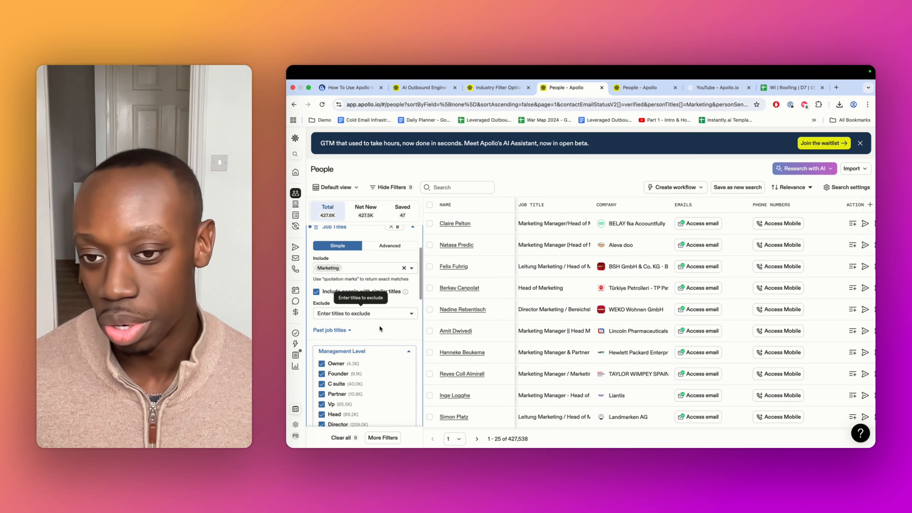
Look through the remaining people filters, including the Company filter's include and exclude company list options
{"action": "scroll", "coordinate": [379, 325], "scroll_direction": "down", "scroll_amount": 5}
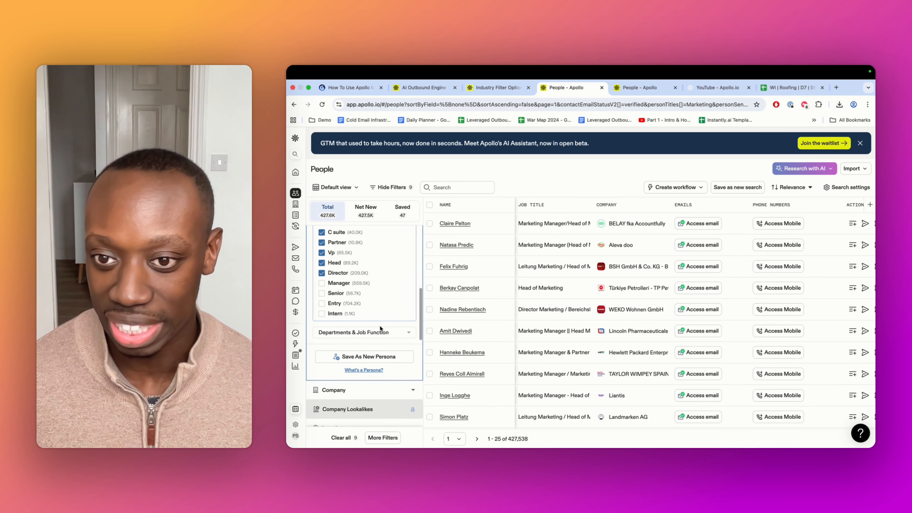
{"action": "scroll", "coordinate": [381, 328], "scroll_direction": "down", "scroll_amount": 6}
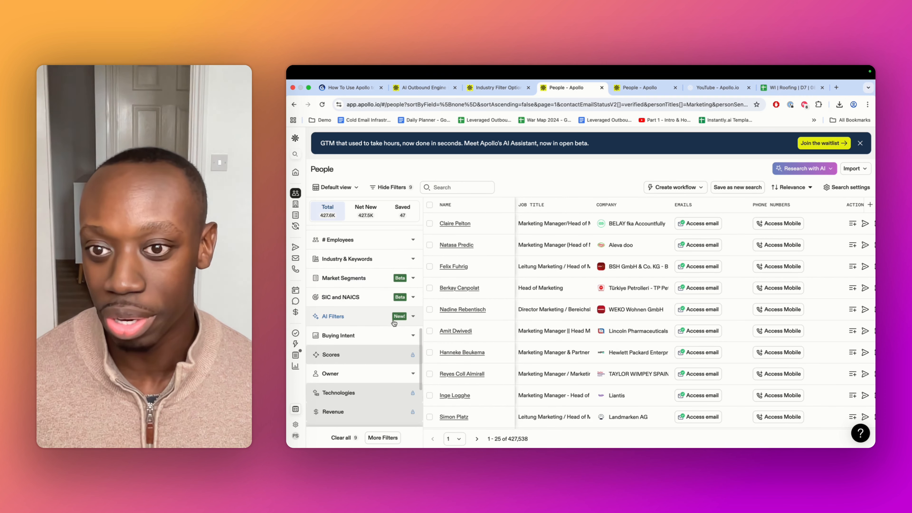
{"action": "scroll", "coordinate": [393, 322], "scroll_direction": "up", "scroll_amount": 5}
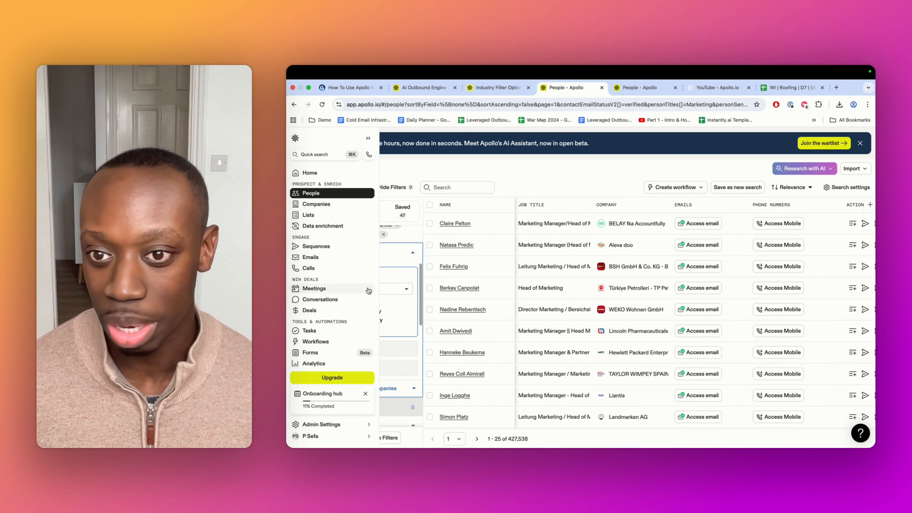
{"action": "left_click", "coordinate": [387, 290]}
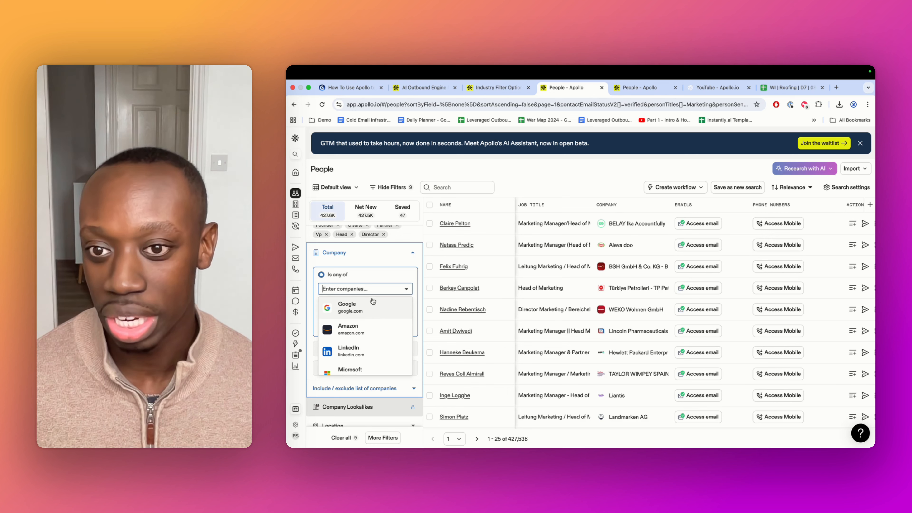
{"action": "scroll", "coordinate": [375, 303], "scroll_direction": "down", "scroll_amount": 2}
{"action": "left_click", "coordinate": [369, 388]}
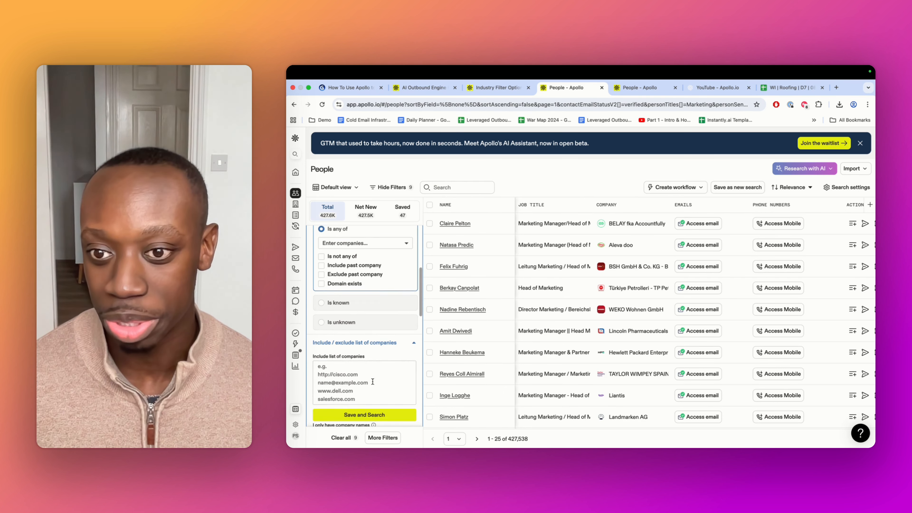
{"action": "scroll", "coordinate": [364, 349], "scroll_direction": "down", "scroll_amount": 2}
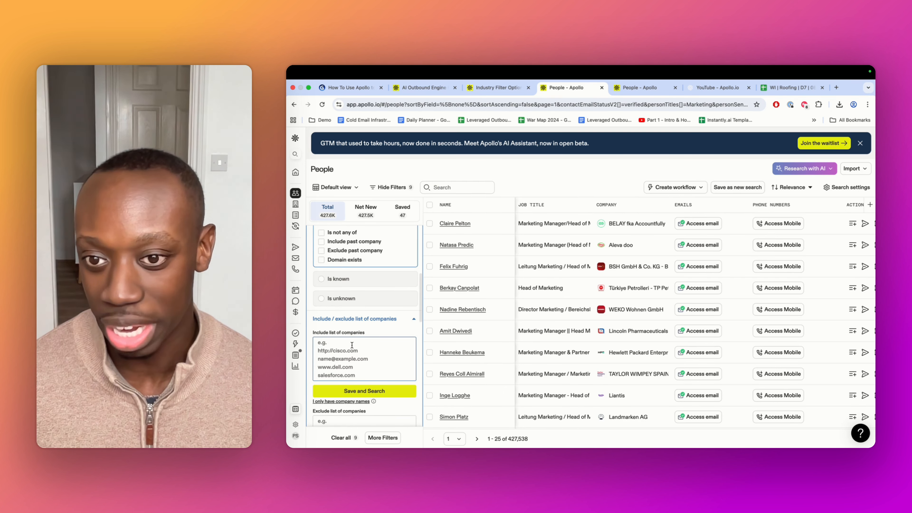
{"action": "scroll", "coordinate": [352, 345], "scroll_direction": "down", "scroll_amount": 3}
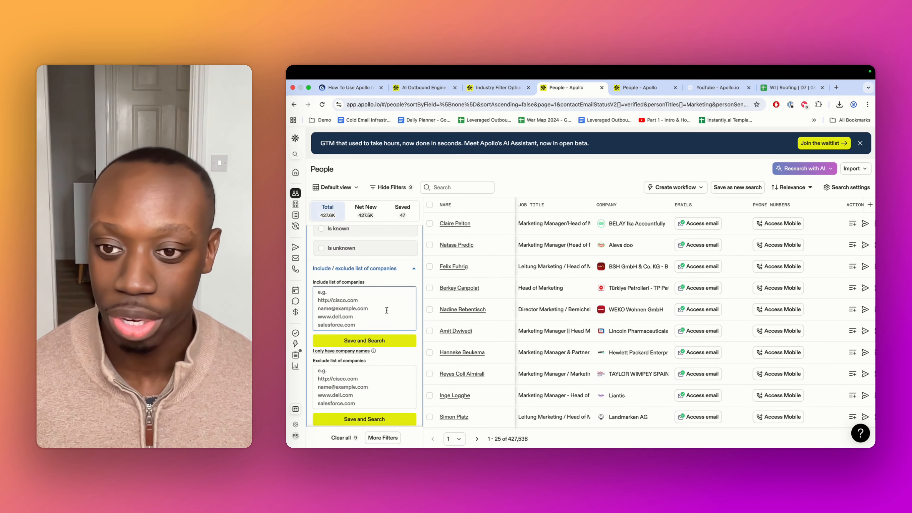
{"action": "scroll", "coordinate": [386, 310], "scroll_direction": "down", "scroll_amount": 3}
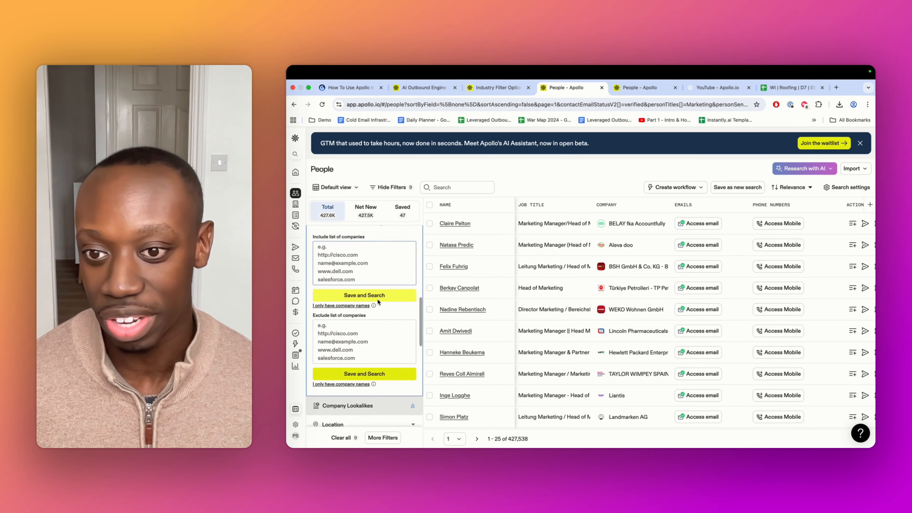
{"action": "scroll", "coordinate": [376, 300], "scroll_direction": "down", "scroll_amount": 10}
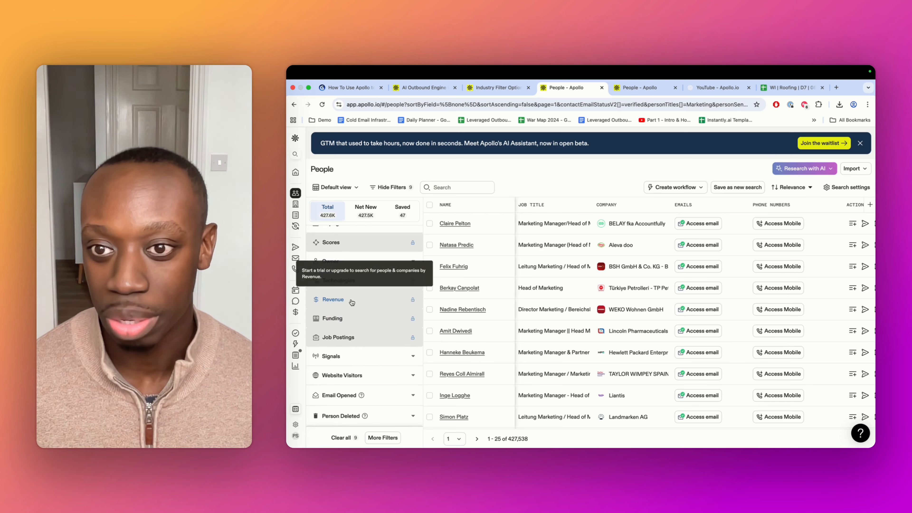
{"action": "scroll", "coordinate": [352, 303], "scroll_direction": "up", "scroll_amount": 5}
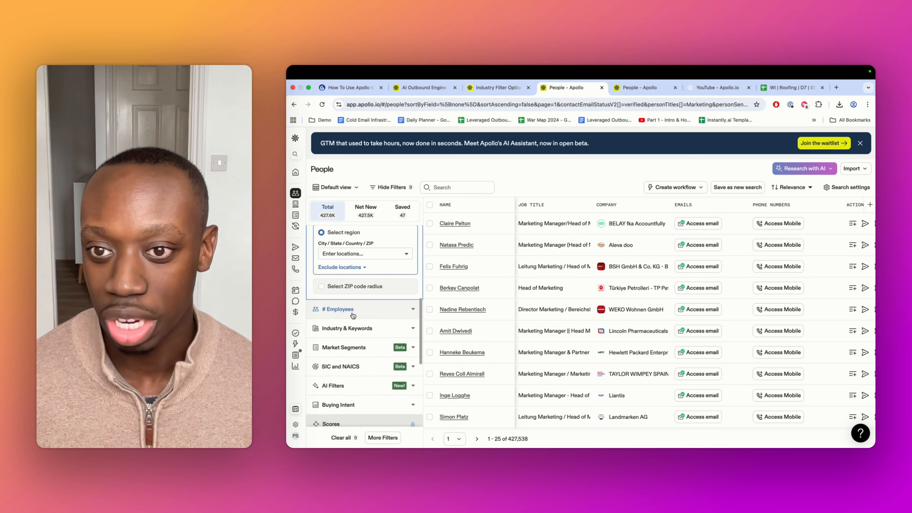
{"action": "scroll", "coordinate": [352, 309], "scroll_direction": "up", "scroll_amount": 2}
Set the Location filter to United States for contacts and for the company's Account HQ
{"action": "left_click", "coordinate": [347, 283]}
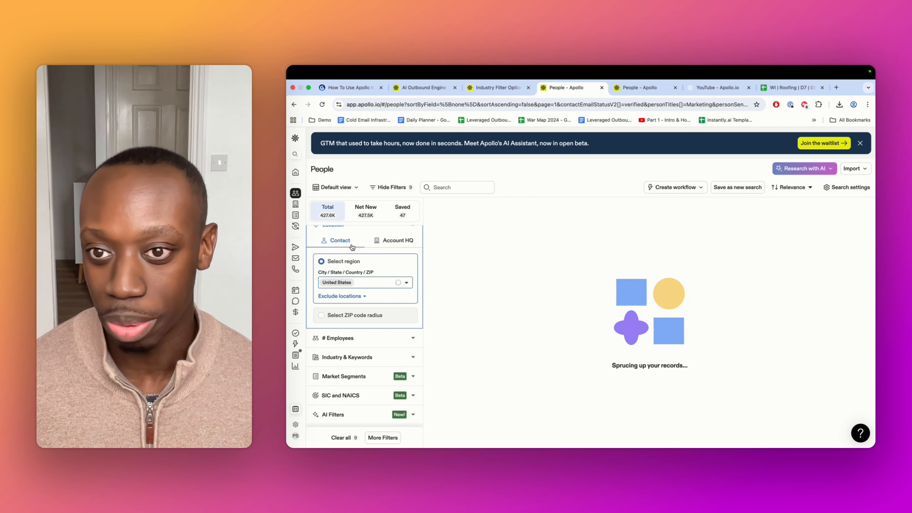
{"action": "left_click", "coordinate": [393, 242]}
{"action": "left_click", "coordinate": [356, 282]}
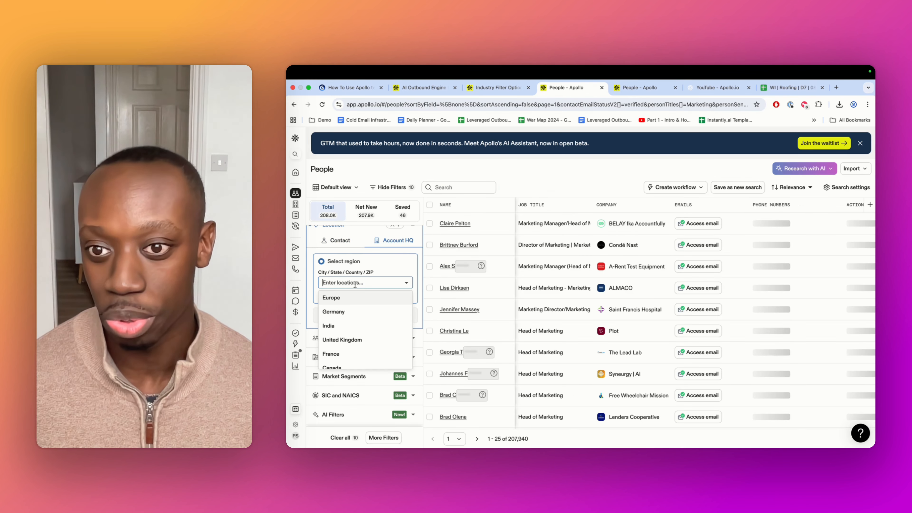
{"action": "type", "text": "united"}
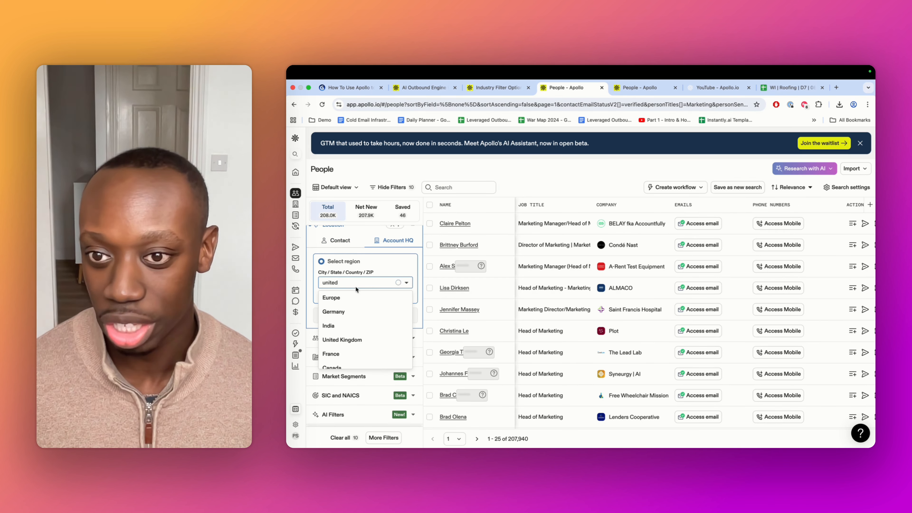
{"action": "key", "text": "Down"}
{"action": "key", "text": "Return"}
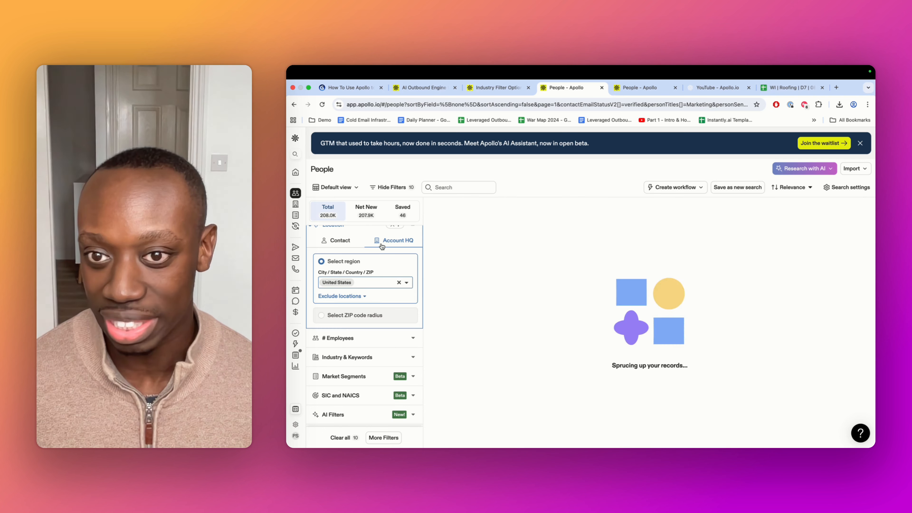
Set the # Employees filter to a custom range of 13 to 333
{"action": "scroll", "coordinate": [408, 284], "scroll_direction": "down", "scroll_amount": 1}
{"action": "left_click", "coordinate": [405, 311]}
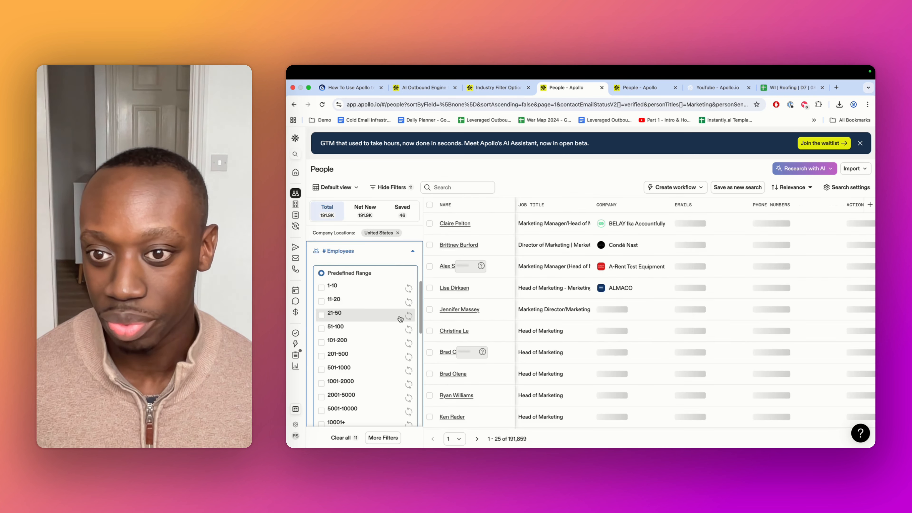
{"action": "scroll", "coordinate": [345, 323], "scroll_direction": "down", "scroll_amount": 3}
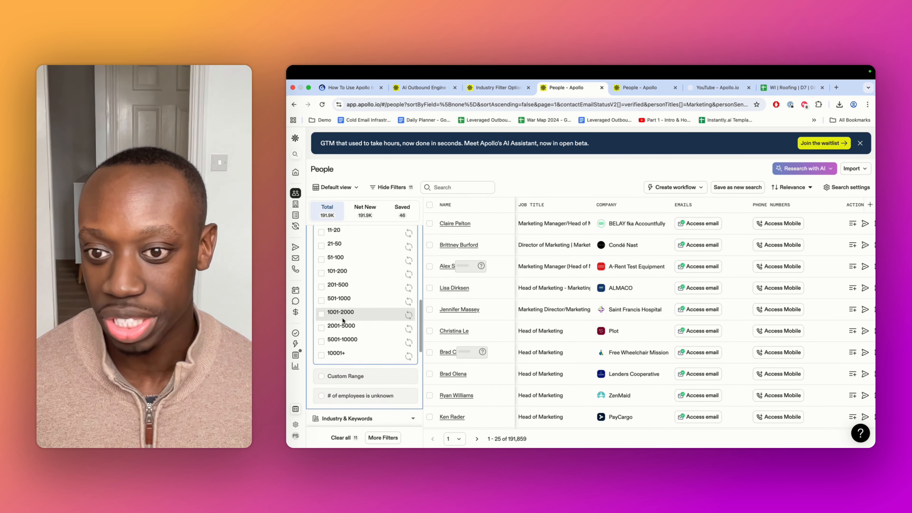
{"action": "scroll", "coordinate": [357, 361], "scroll_direction": "down", "scroll_amount": 1}
{"action": "scroll", "coordinate": [344, 361], "scroll_direction": "down", "scroll_amount": 4}
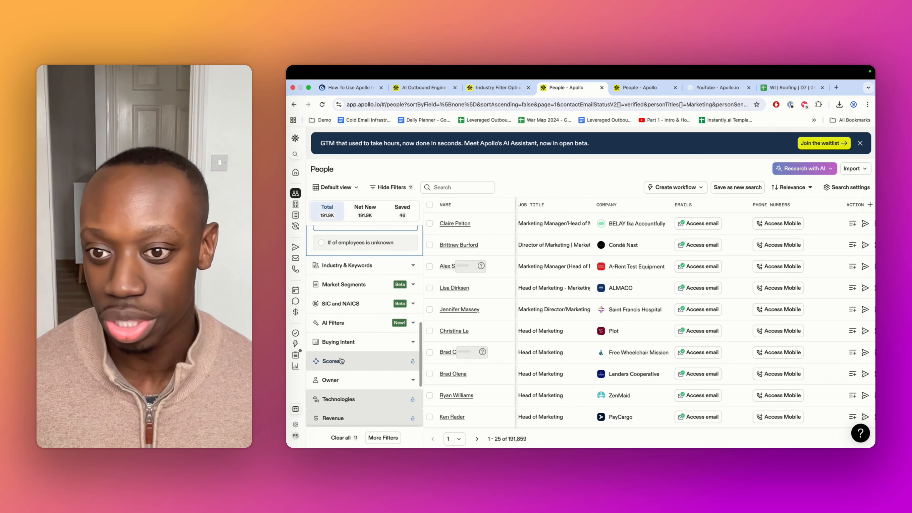
{"action": "left_click", "coordinate": [343, 361]}
{"action": "left_click", "coordinate": [418, 285]}
{"action": "scroll", "coordinate": [385, 296], "scroll_direction": "up", "scroll_amount": 3}
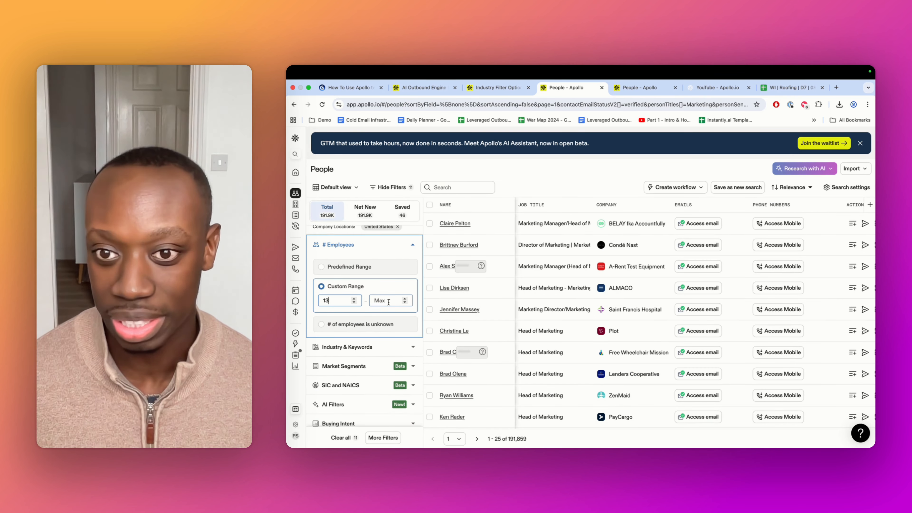
{"action": "left_click", "coordinate": [389, 301]}
{"action": "type", "text": "333"}
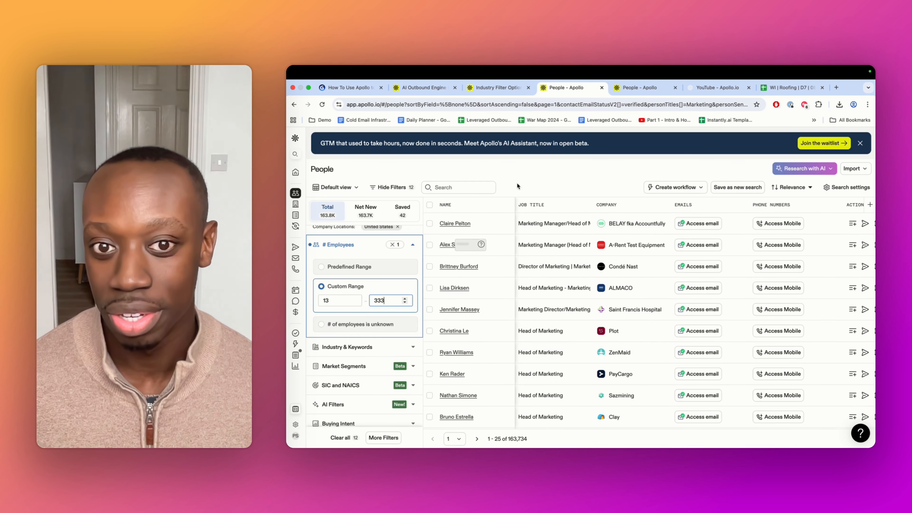
{"action": "left_click", "coordinate": [378, 282]}
Open the industry search field in the Industry & Keywords filter
{"action": "scroll", "coordinate": [378, 291], "scroll_direction": "down", "scroll_amount": 1}
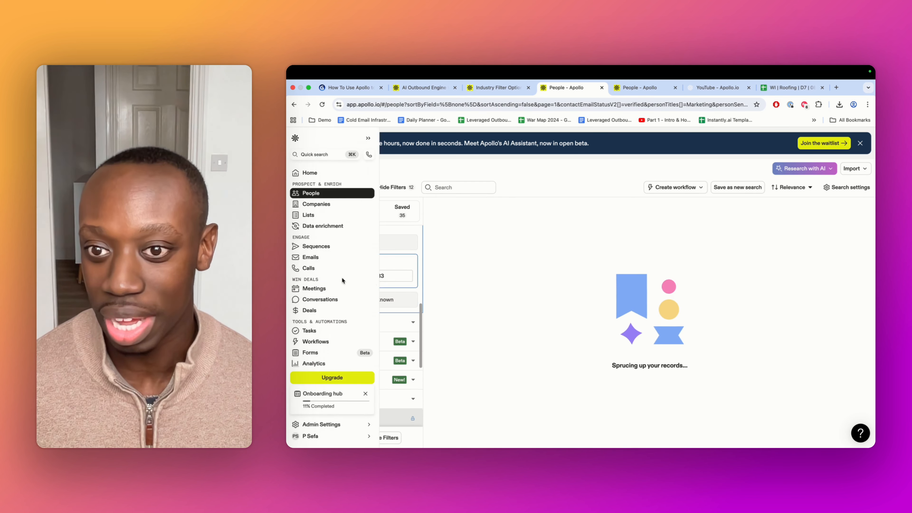
{"action": "left_click", "coordinate": [395, 323]}
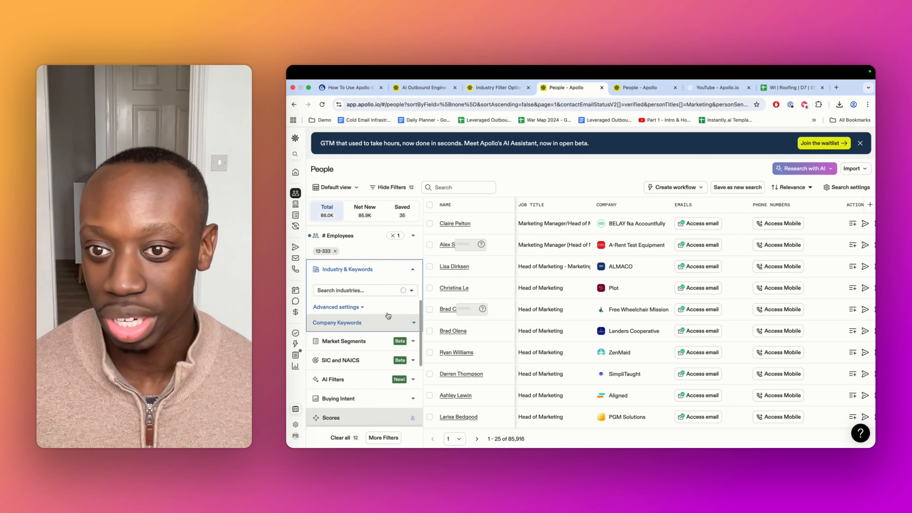
{"action": "left_click", "coordinate": [359, 295]}
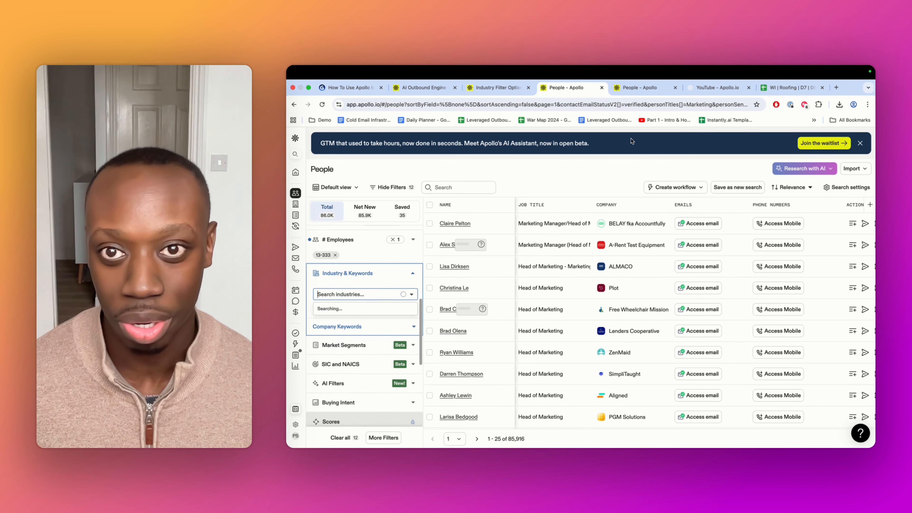
Search the web for apollo.io categories in a new tab, then close that tab
{"action": "key", "text": "ctrl+shift+Tab"}
{"action": "left_click", "coordinate": [837, 89]}
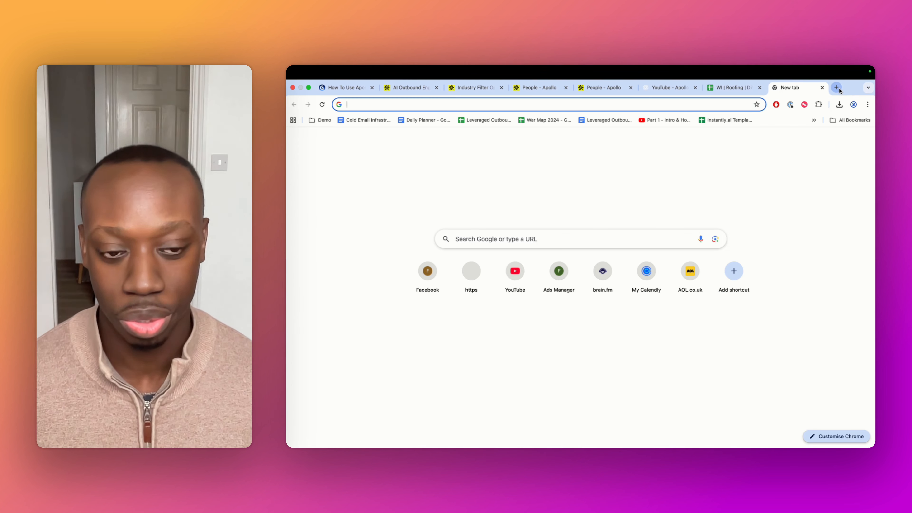
{"action": "type", "text": "apollo.io categor"}
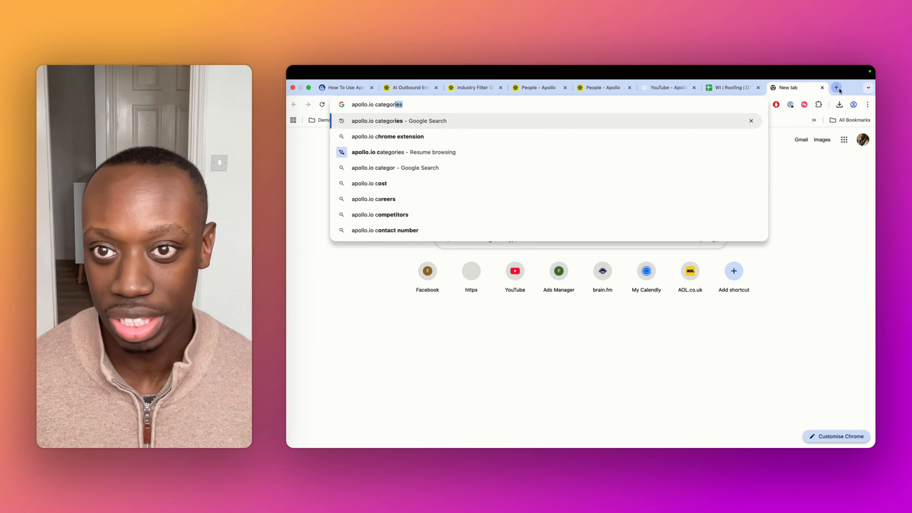
{"action": "key", "text": "Return"}
{"action": "scroll", "coordinate": [511, 248], "scroll_direction": "down", "scroll_amount": 5}
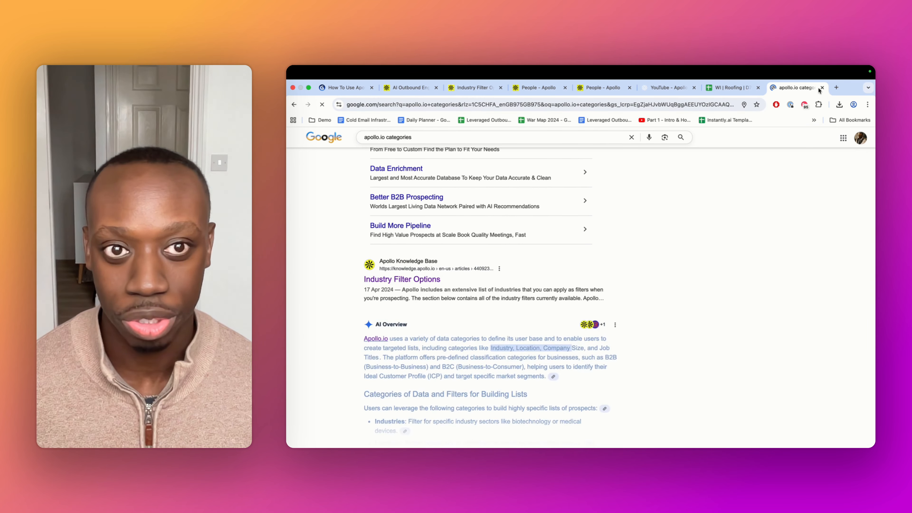
{"action": "key", "text": "super+w"}
Read through the list of available industries in the Industry Filter Options help article
{"action": "scroll", "coordinate": [456, 281], "scroll_direction": "down", "scroll_amount": 3}
{"action": "scroll", "coordinate": [456, 281], "scroll_direction": "down", "scroll_amount": 10}
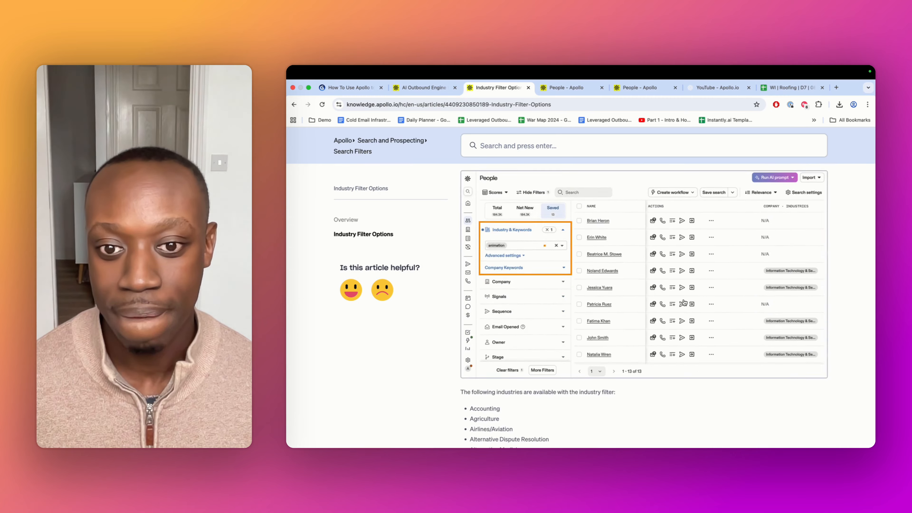
{"action": "left_click_drag", "start_coordinate": [460, 225], "coordinate": [582, 406]}
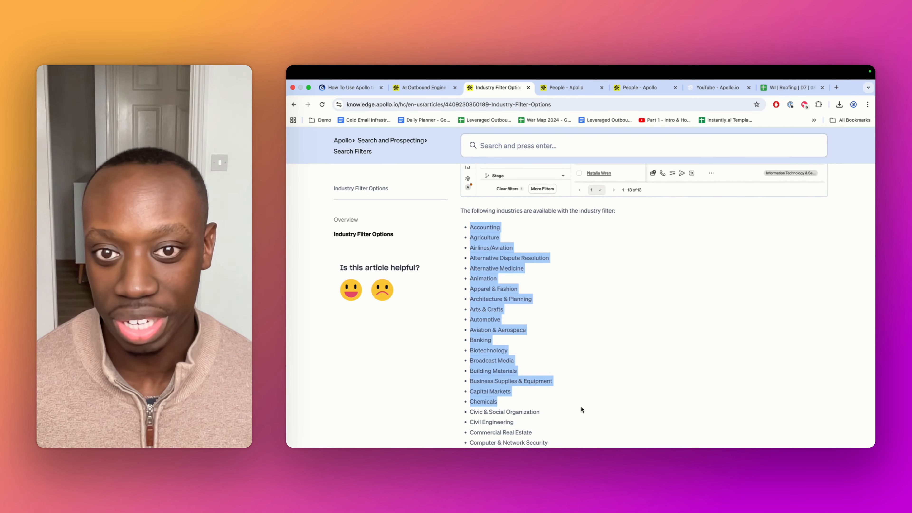
{"action": "left_click", "coordinate": [582, 402]}
{"action": "scroll", "coordinate": [584, 390], "scroll_direction": "down", "scroll_amount": 15}
{"action": "scroll", "coordinate": [585, 387], "scroll_direction": "down", "scroll_amount": 20}
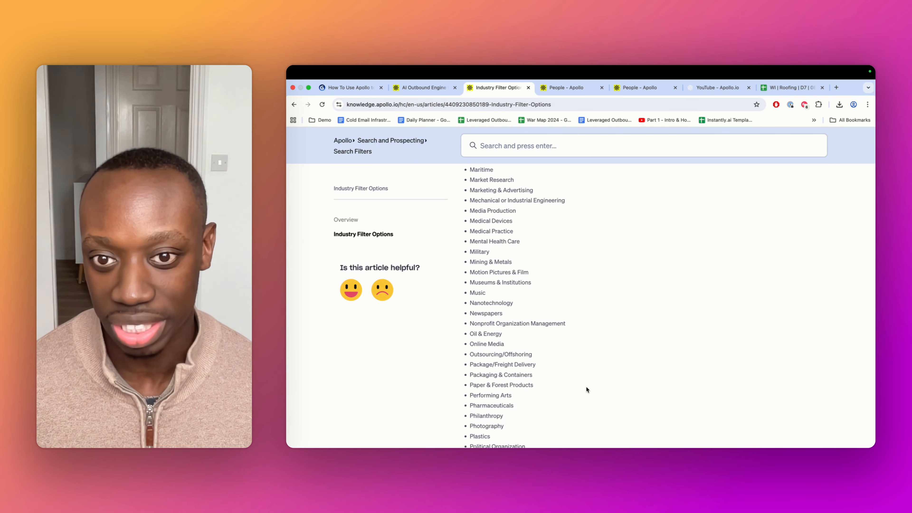
{"action": "scroll", "coordinate": [587, 389], "scroll_direction": "down", "scroll_amount": 3}
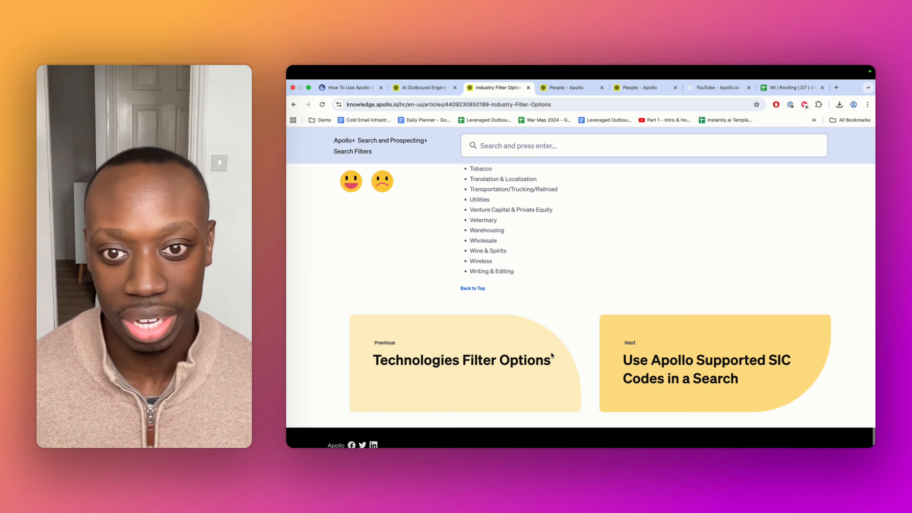
{"action": "scroll", "coordinate": [587, 389], "scroll_direction": "up", "scroll_amount": 1}
{"action": "left_click_drag", "start_coordinate": [517, 313], "coordinate": [474, 209]}
{"action": "left_click", "coordinate": [539, 265]}
{"action": "scroll", "coordinate": [539, 276], "scroll_direction": "up", "scroll_amount": 20}
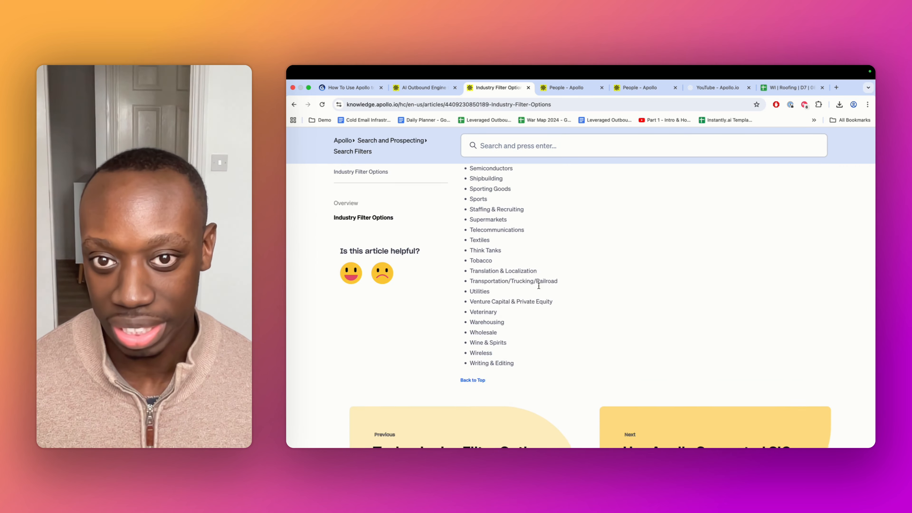
{"action": "scroll", "coordinate": [537, 289], "scroll_direction": "up", "scroll_amount": 10}
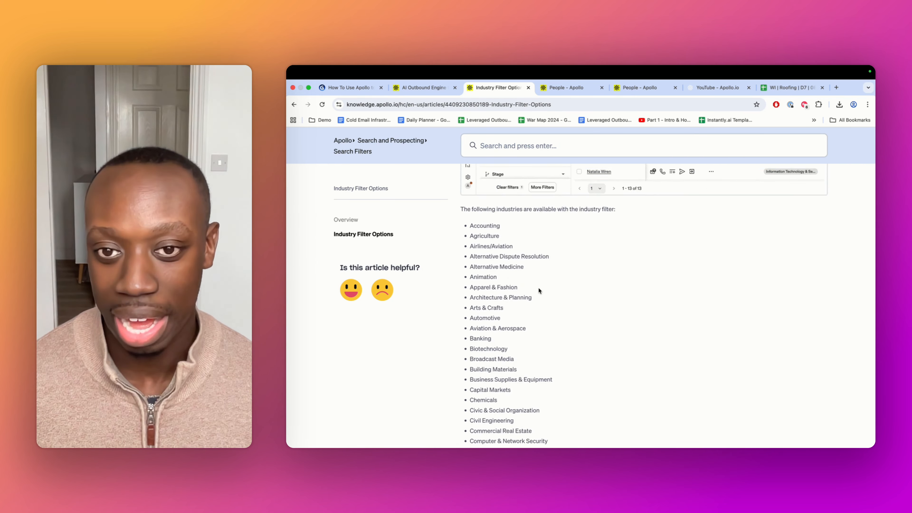
Return to the People search, open the industry suggestions list, and review the full set of filter sections in the sidebar
{"action": "left_click", "coordinate": [437, 89]}
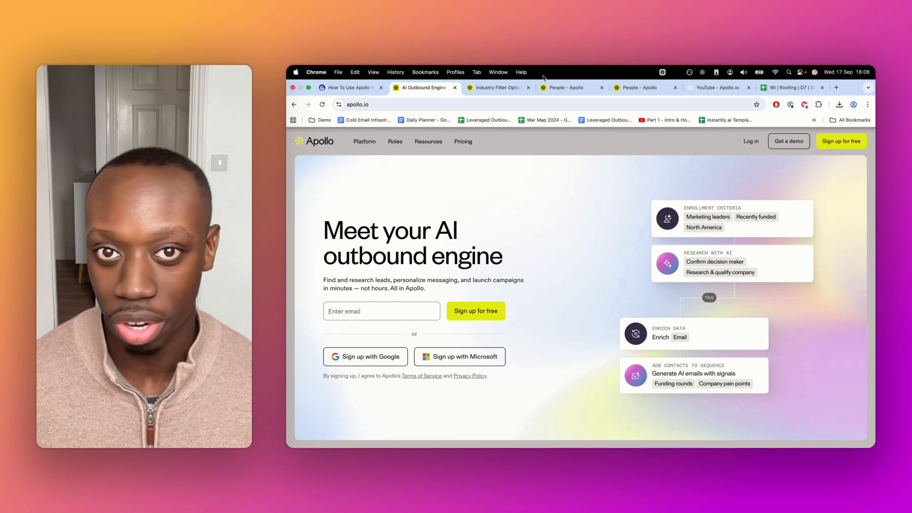
{"action": "left_click", "coordinate": [575, 87]}
{"action": "scroll", "coordinate": [479, 233], "scroll_direction": "down", "scroll_amount": 1}
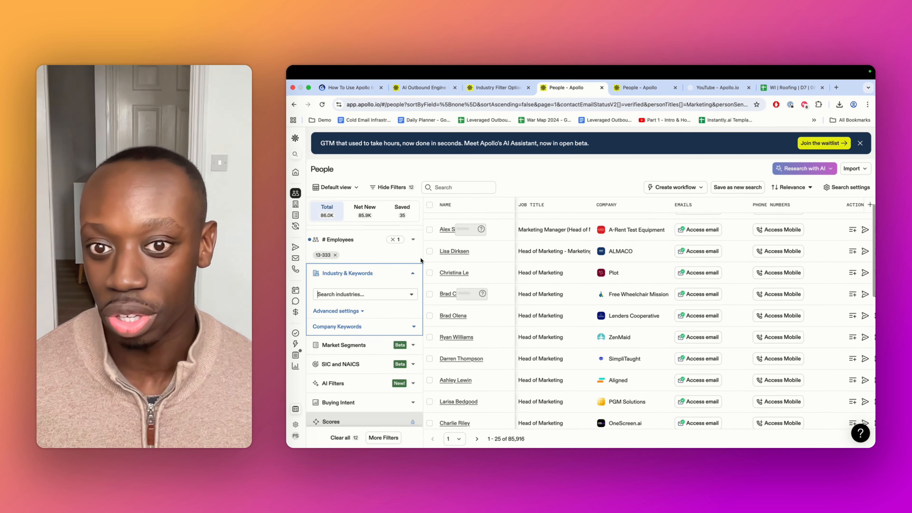
{"action": "left_click", "coordinate": [361, 294]}
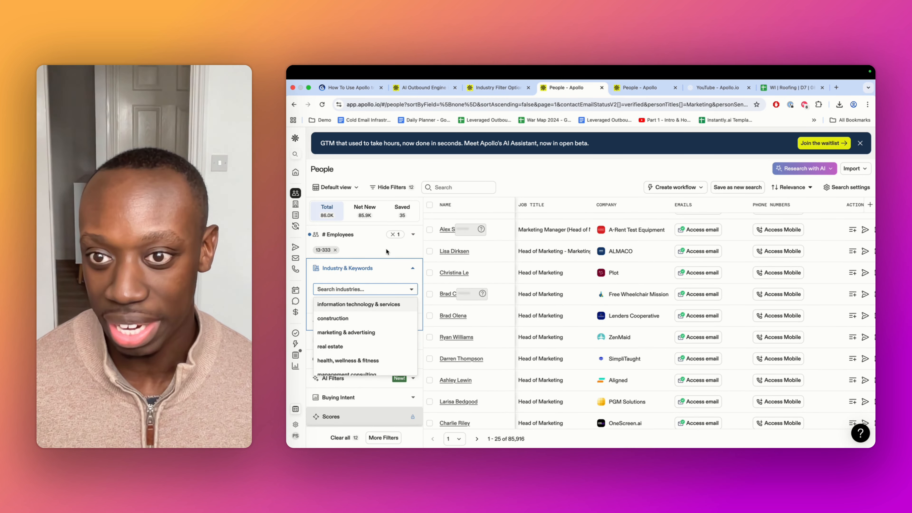
{"action": "scroll", "coordinate": [386, 251], "scroll_direction": "down", "scroll_amount": 3}
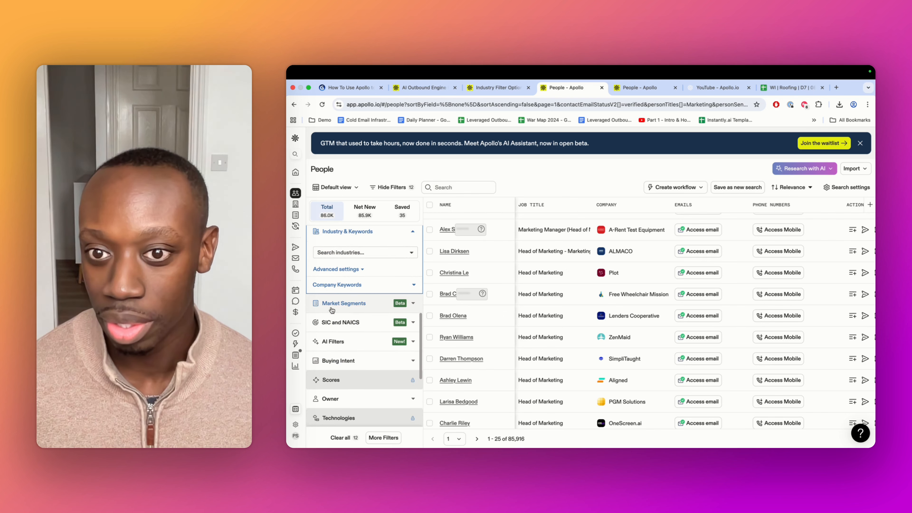
{"action": "scroll", "coordinate": [332, 310], "scroll_direction": "down", "scroll_amount": 1}
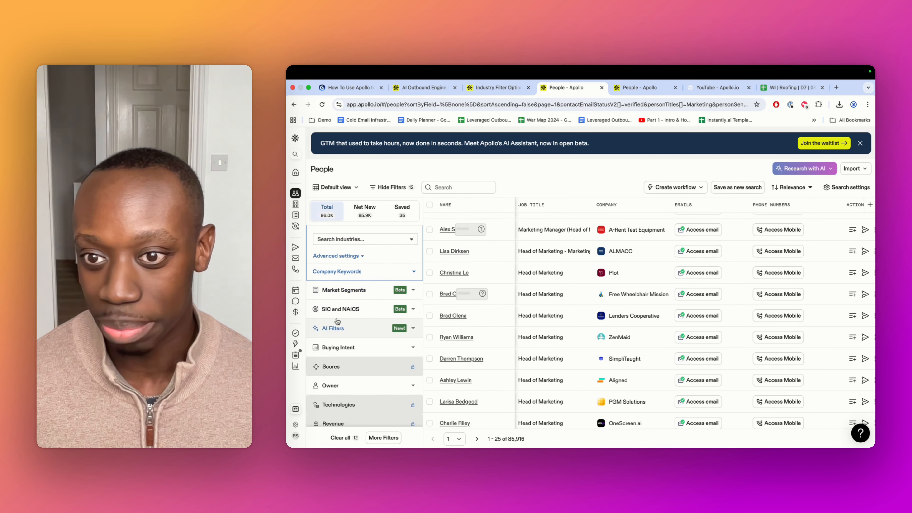
{"action": "scroll", "coordinate": [341, 305], "scroll_direction": "down", "scroll_amount": 2}
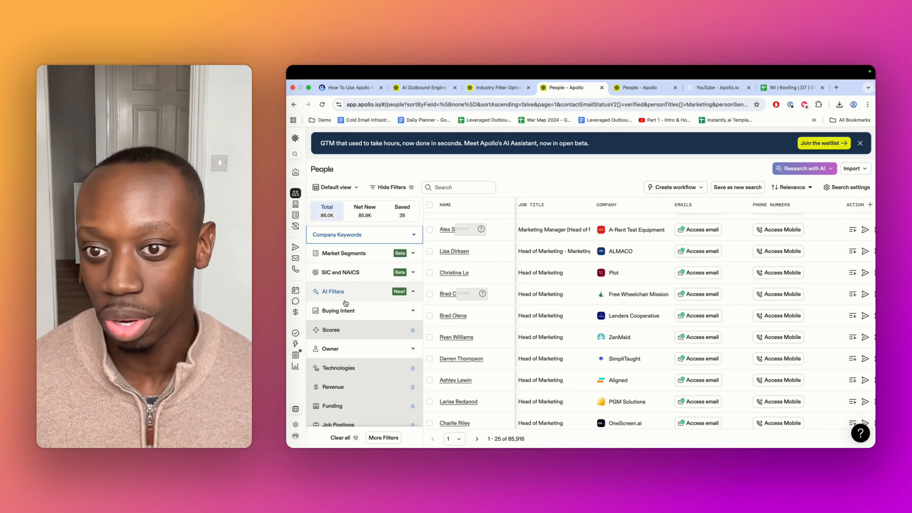
{"action": "scroll", "coordinate": [346, 302], "scroll_direction": "down", "scroll_amount": 2}
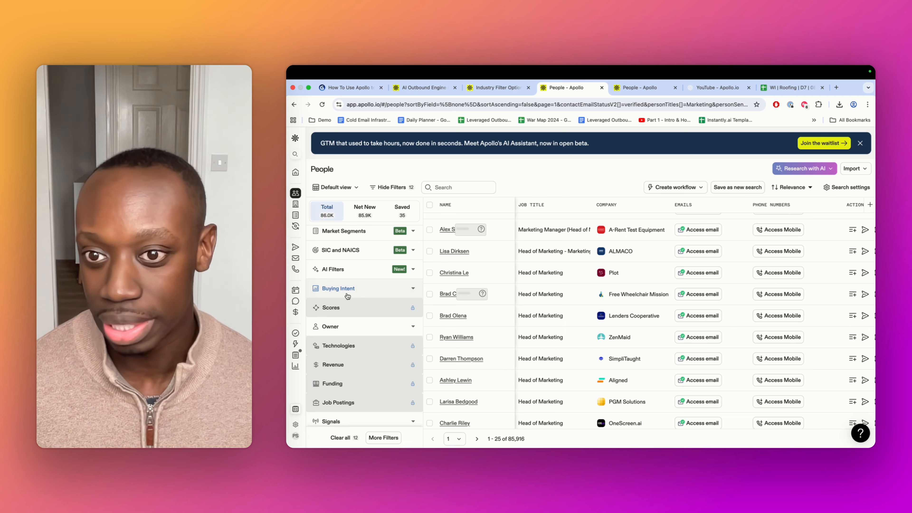
{"action": "scroll", "coordinate": [347, 296], "scroll_direction": "down", "scroll_amount": 3}
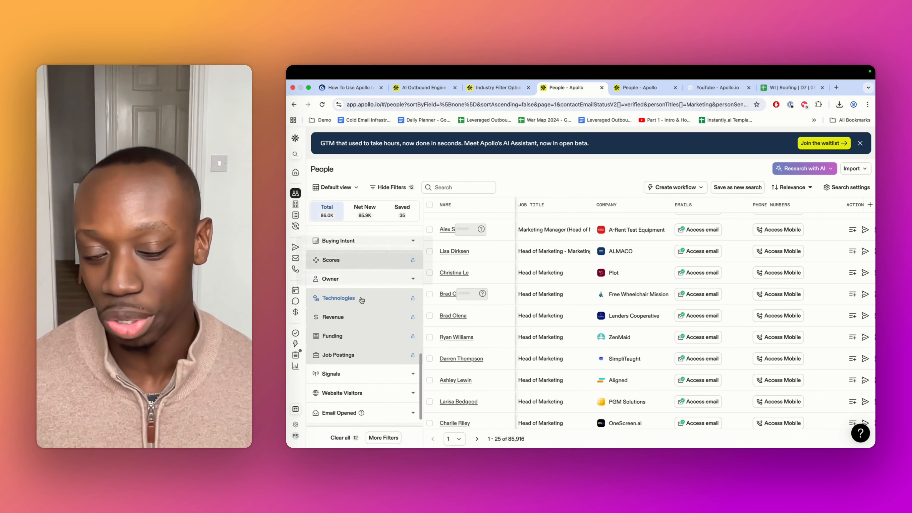
{"action": "scroll", "coordinate": [390, 302], "scroll_direction": "down", "scroll_amount": 1}
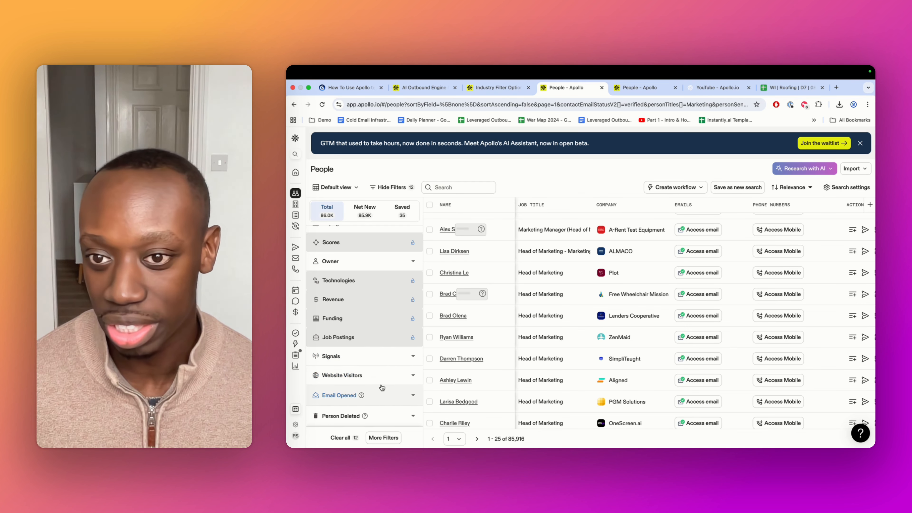
{"action": "scroll", "coordinate": [376, 367], "scroll_direction": "up", "scroll_amount": 10}
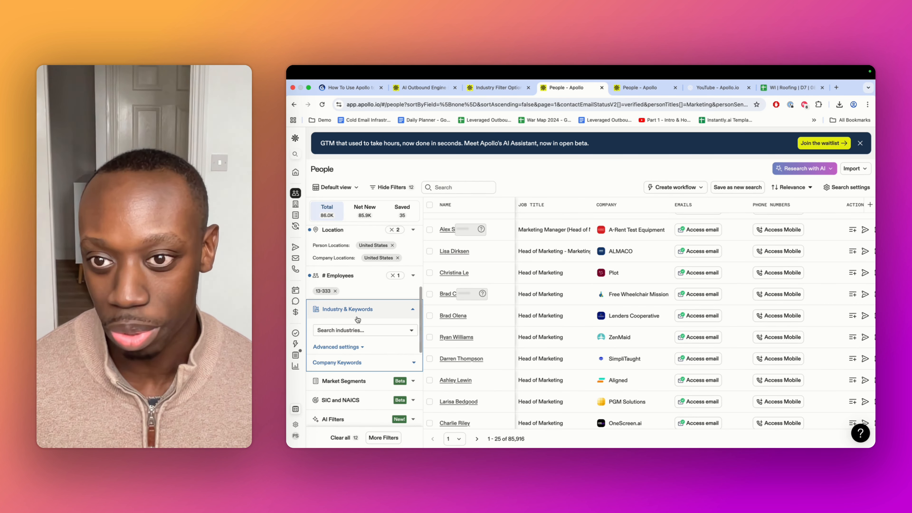
{"action": "scroll", "coordinate": [357, 320], "scroll_direction": "up", "scroll_amount": 5}
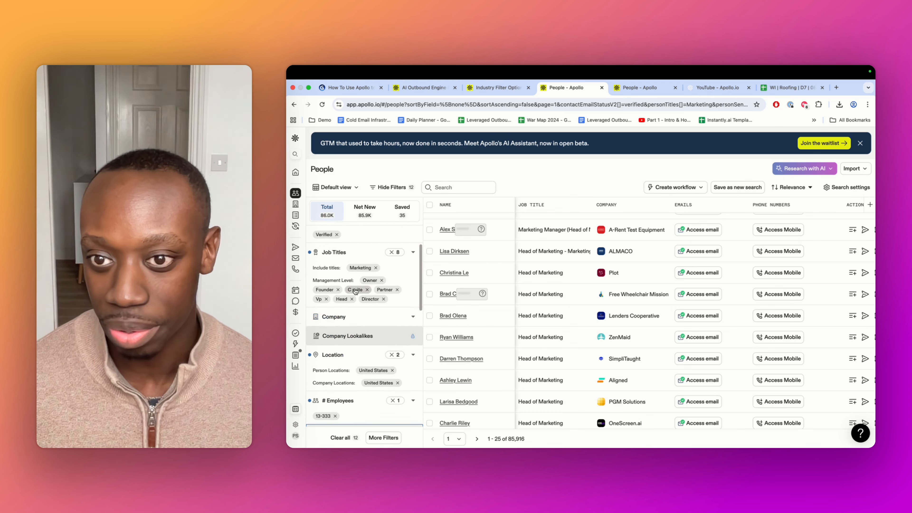
{"action": "scroll", "coordinate": [374, 377], "scroll_direction": "up", "scroll_amount": 1}
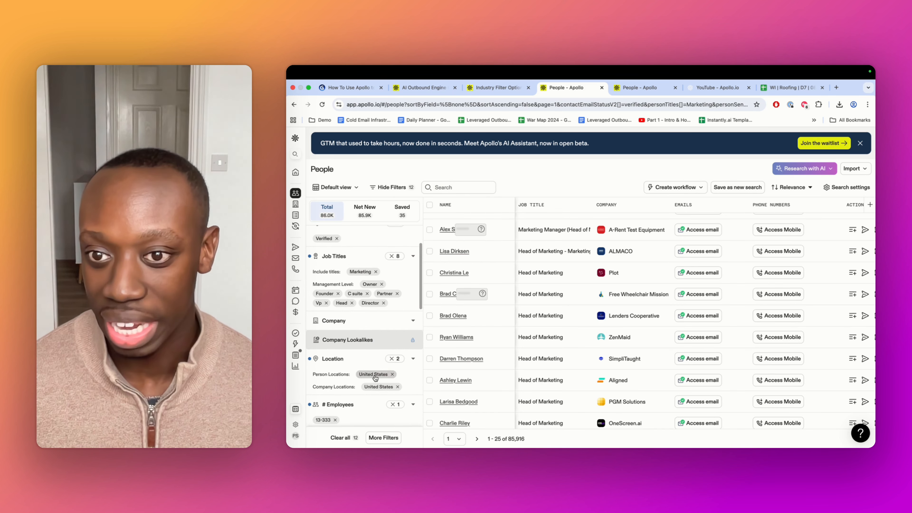
{"action": "scroll", "coordinate": [375, 377], "scroll_direction": "up", "scroll_amount": 3}
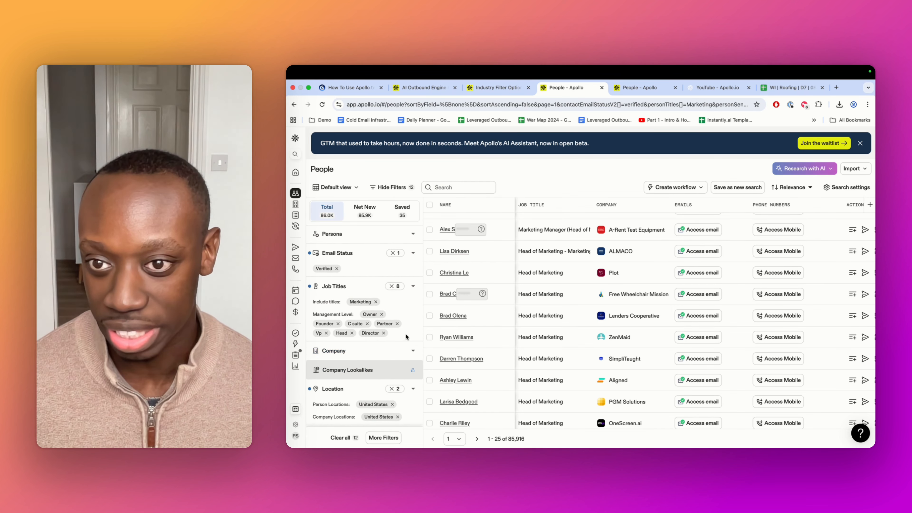
{"action": "scroll", "coordinate": [359, 298], "scroll_direction": "up", "scroll_amount": 2}
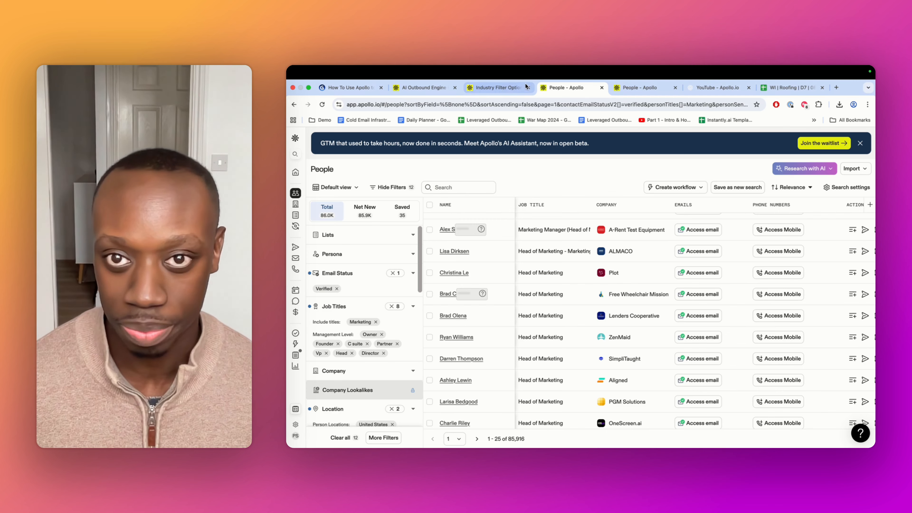
Switch to the guide presentation and step through the slides on analyzing past wins, the ICP card and smart searches
{"action": "left_click", "coordinate": [427, 89]}
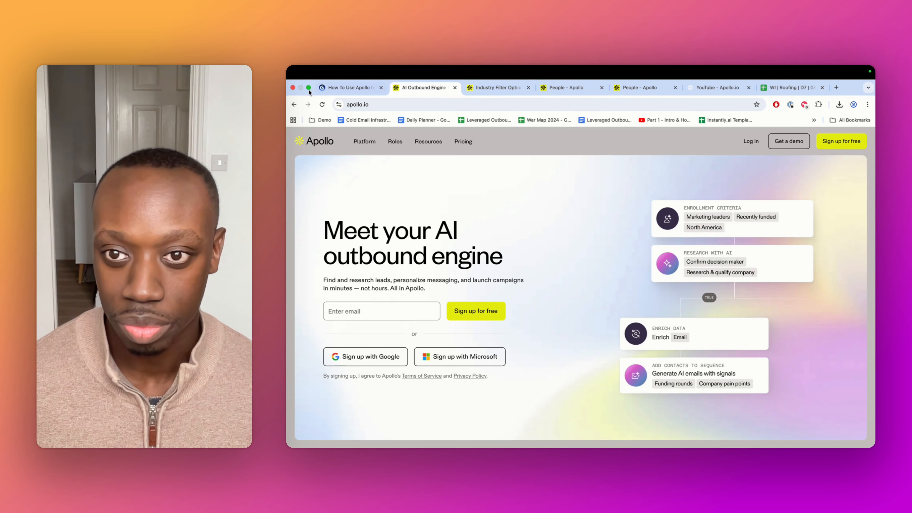
{"action": "left_click", "coordinate": [484, 87]}
{"action": "left_click", "coordinate": [567, 88]}
{"action": "left_click", "coordinate": [352, 88]}
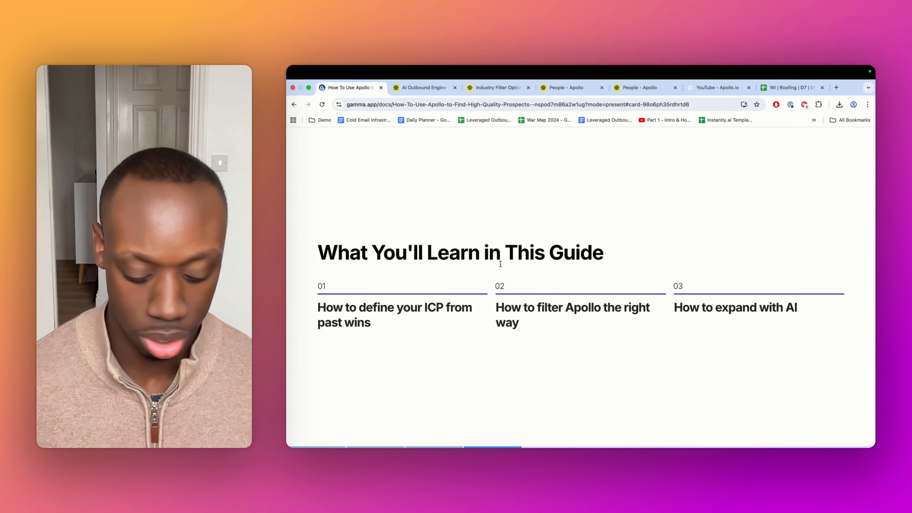
{"action": "key", "text": "Right"}
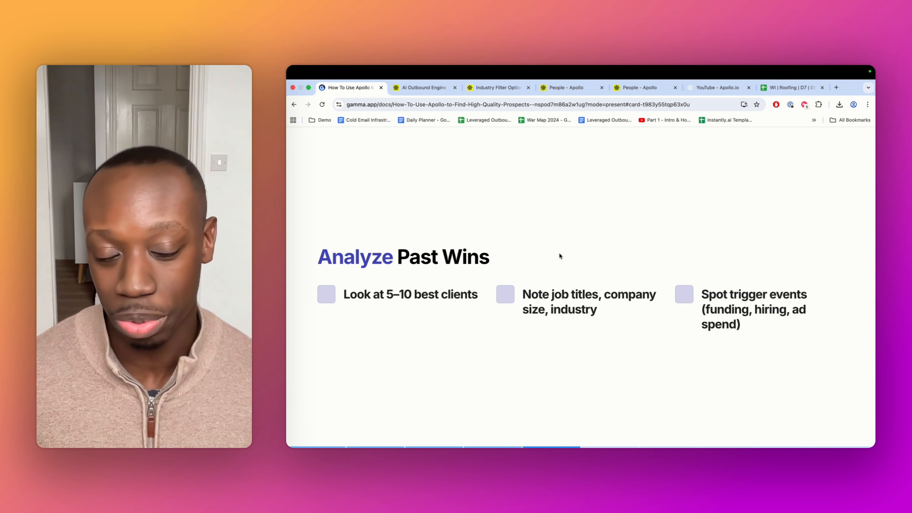
{"action": "key", "text": "Right"}
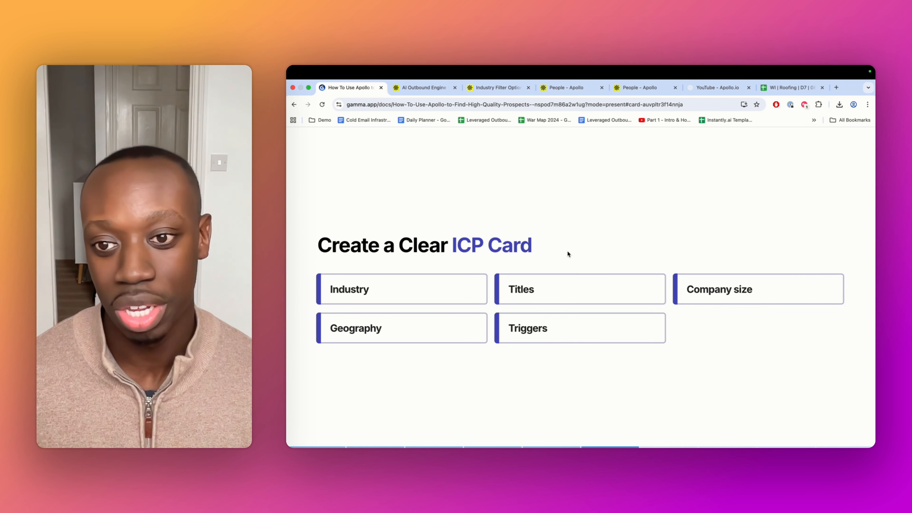
{"action": "key", "text": "Right"}
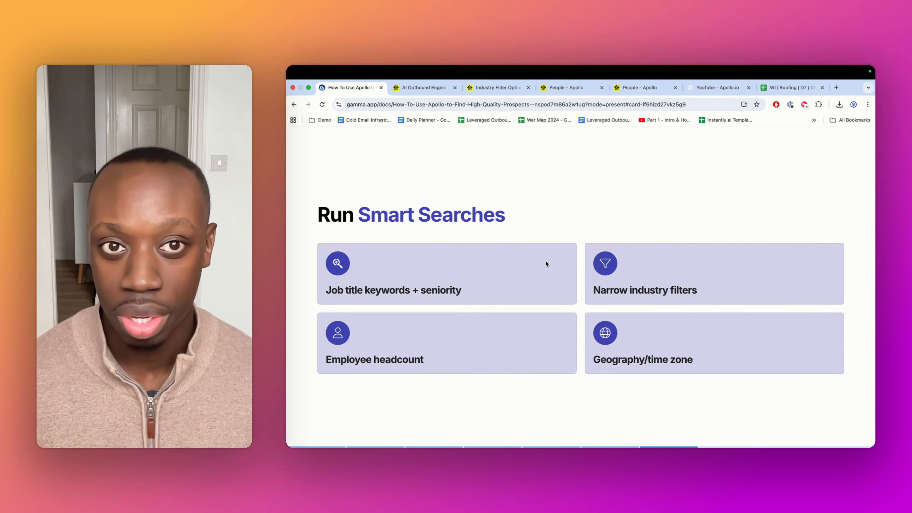
Move the YouTube tab next to the guide presentation tab and return to the Industry Filter Options article
{"action": "left_click_drag", "start_coordinate": [717, 87], "coordinate": [435, 87]}
{"action": "left_click", "coordinate": [473, 87]}
{"action": "left_click", "coordinate": [552, 85]}
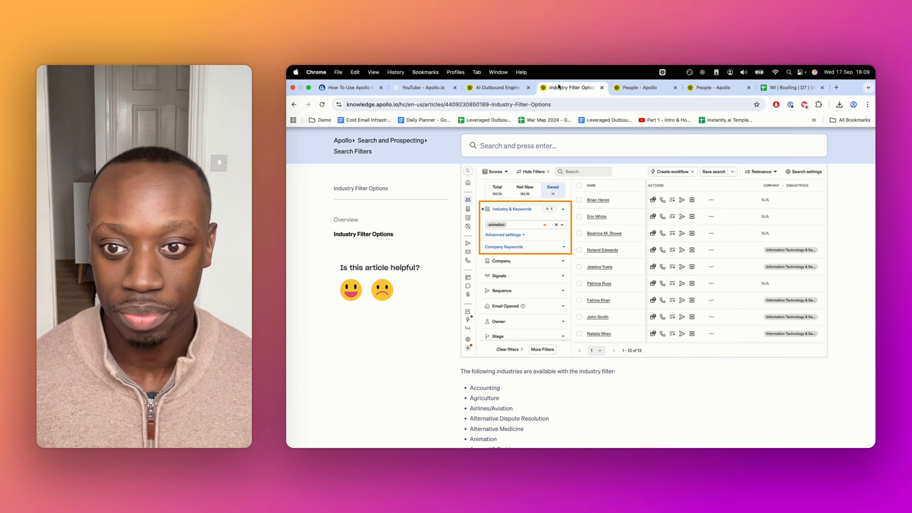
Review the filters already applied in the People search sidebar
{"action": "left_click", "coordinate": [639, 90]}
{"action": "scroll", "coordinate": [409, 297], "scroll_direction": "down", "scroll_amount": 2}
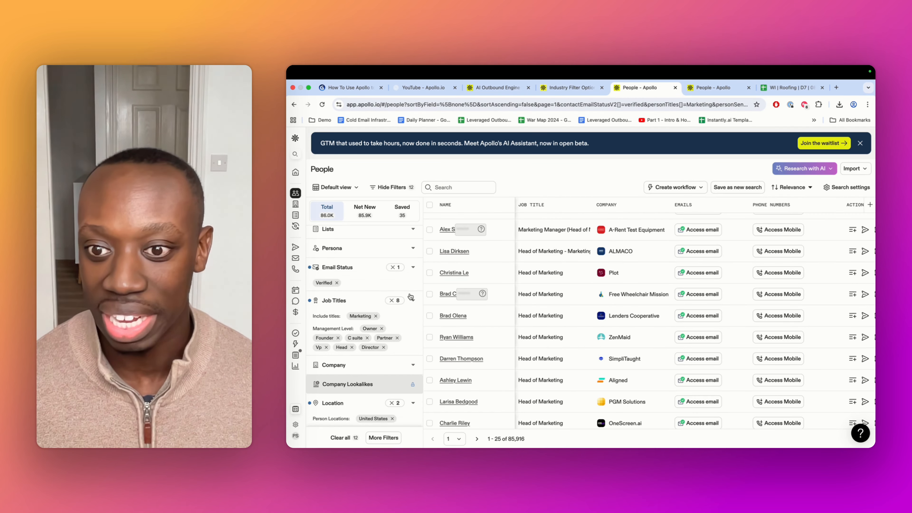
{"action": "scroll", "coordinate": [390, 387], "scroll_direction": "down", "scroll_amount": 1}
{"action": "scroll", "coordinate": [389, 382], "scroll_direction": "up", "scroll_amount": 2}
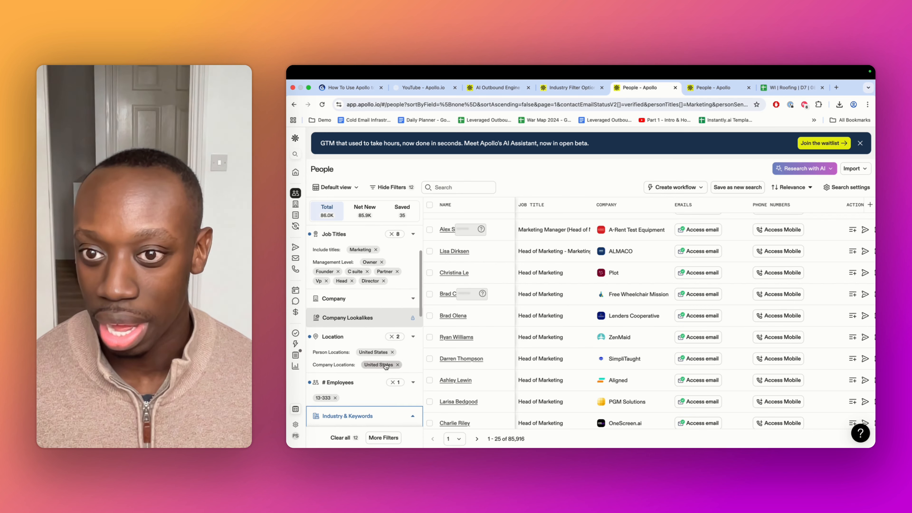
{"action": "scroll", "coordinate": [391, 301], "scroll_direction": "down", "scroll_amount": 3}
{"action": "scroll", "coordinate": [391, 301], "scroll_direction": "down", "scroll_amount": 2}
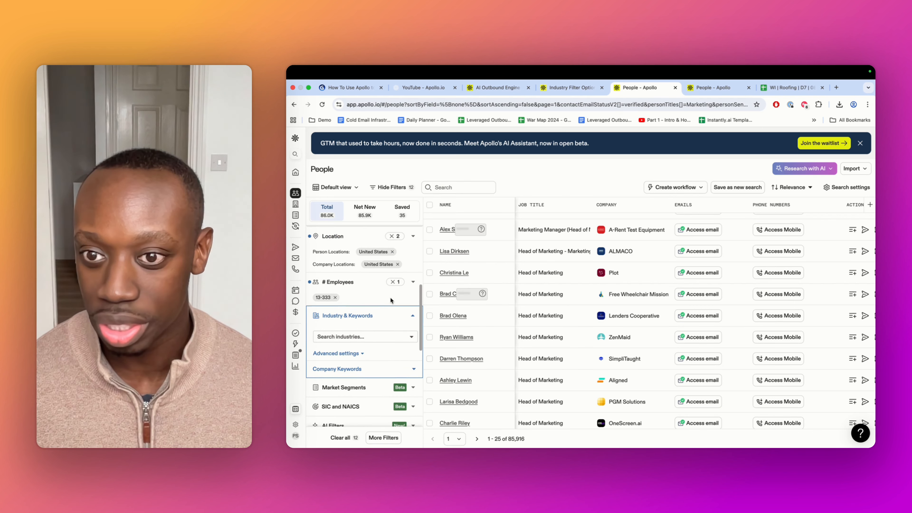
{"action": "scroll", "coordinate": [356, 352], "scroll_direction": "down", "scroll_amount": 2}
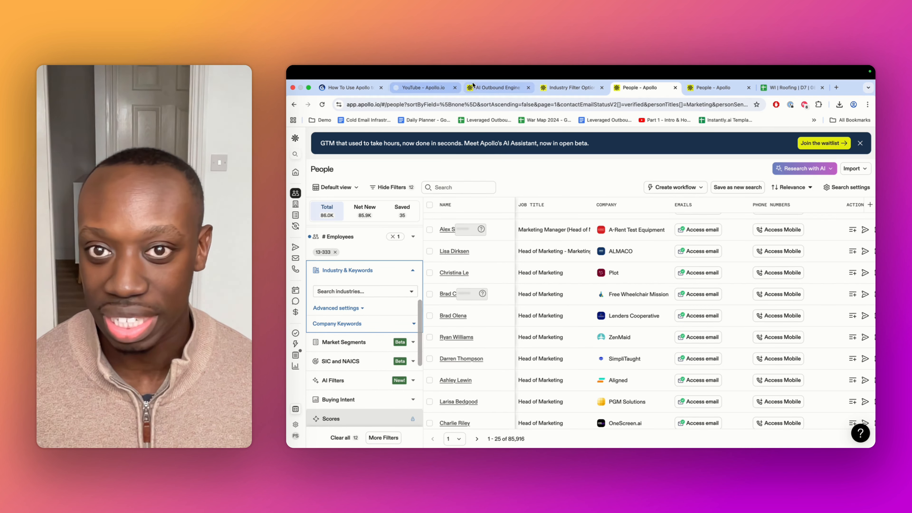
Advance the guide to the Don't Miss Hidden Prospects slide and read the ChatGPT job title expansion output
{"action": "left_click", "coordinate": [363, 89]}
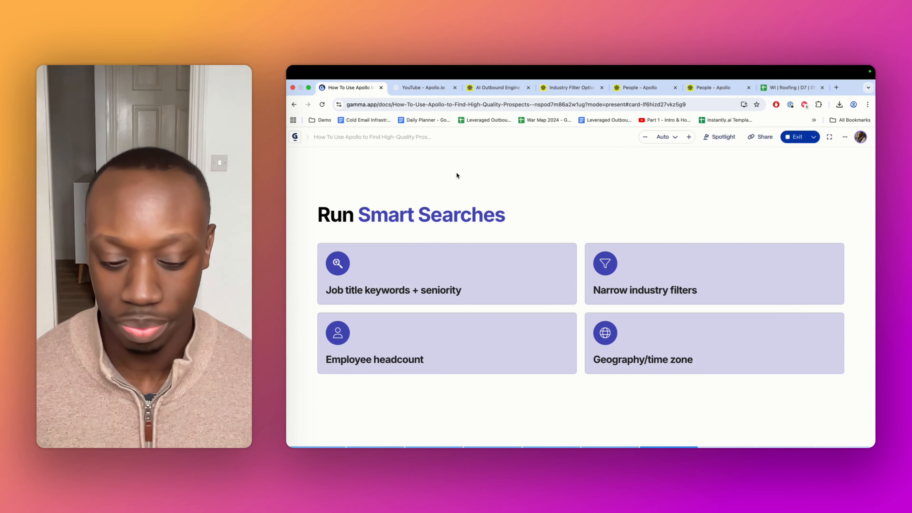
{"action": "key", "text": "Right"}
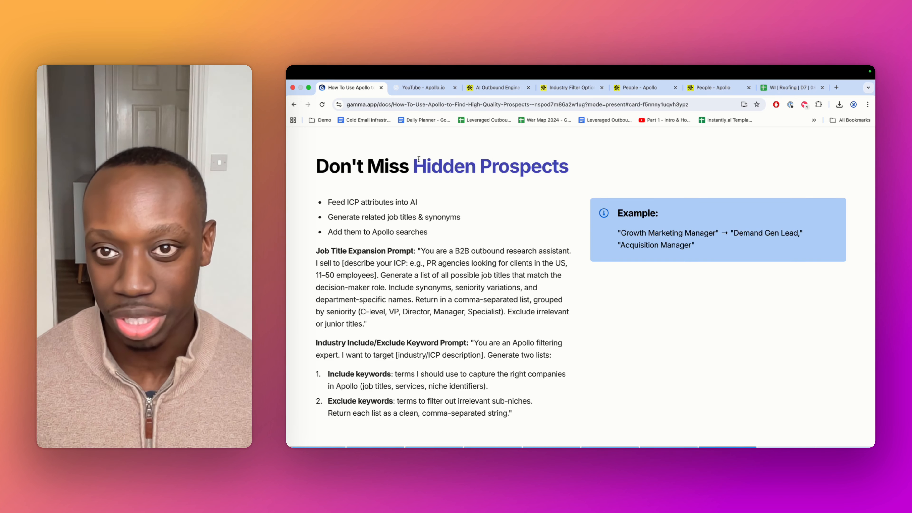
{"action": "left_click", "coordinate": [421, 87]}
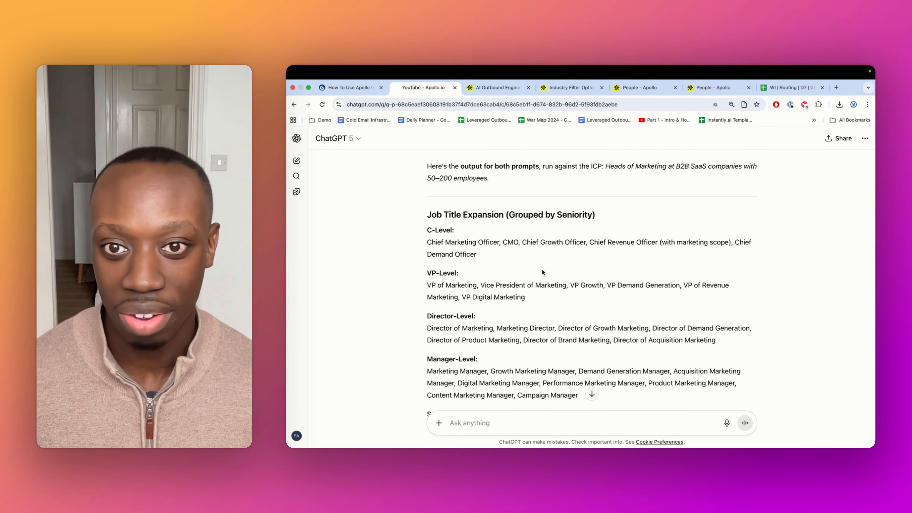
{"action": "scroll", "coordinate": [541, 273], "scroll_direction": "up", "scroll_amount": 2}
{"action": "scroll", "coordinate": [540, 272], "scroll_direction": "down", "scroll_amount": 1}
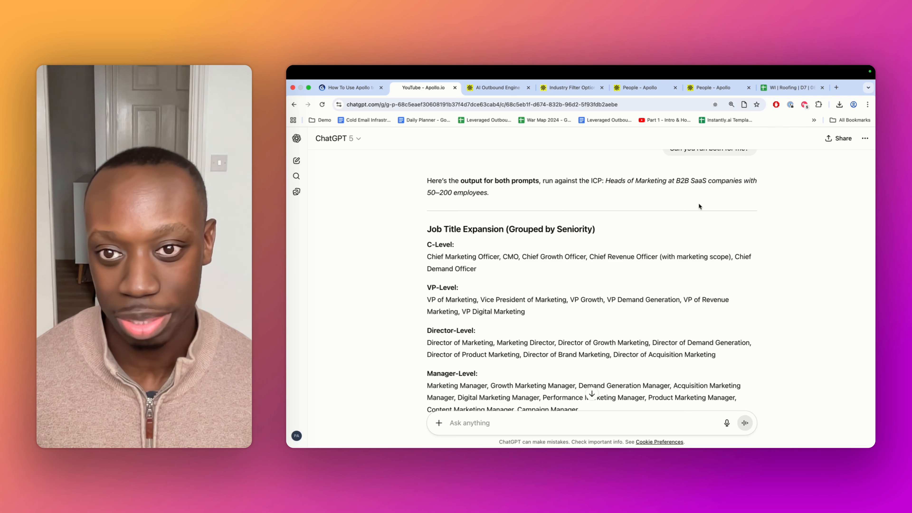
{"action": "scroll", "coordinate": [698, 205], "scroll_direction": "down", "scroll_amount": 1}
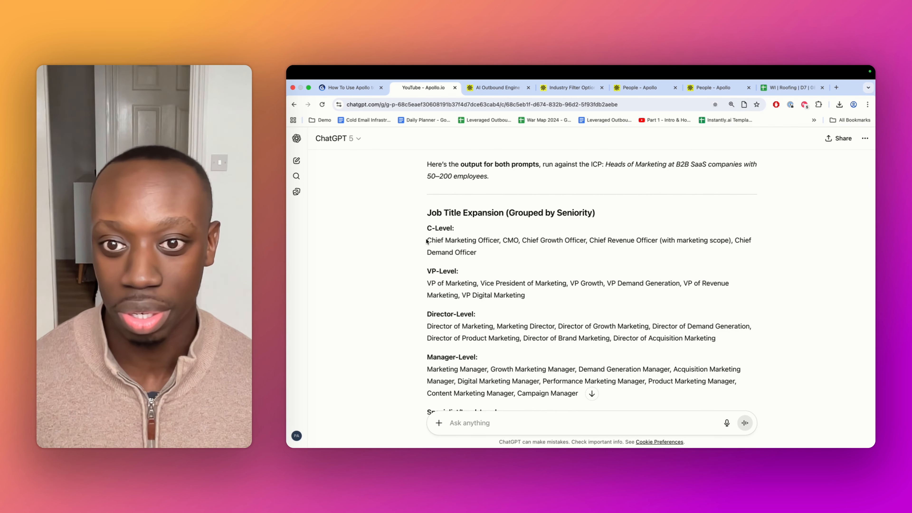
Copy the C-Level job titles from ChatGPT and add them to the Job Titles include filter in Apollo
{"action": "left_click_drag", "start_coordinate": [427, 242], "coordinate": [503, 257]}
{"action": "key", "text": "super+c"}
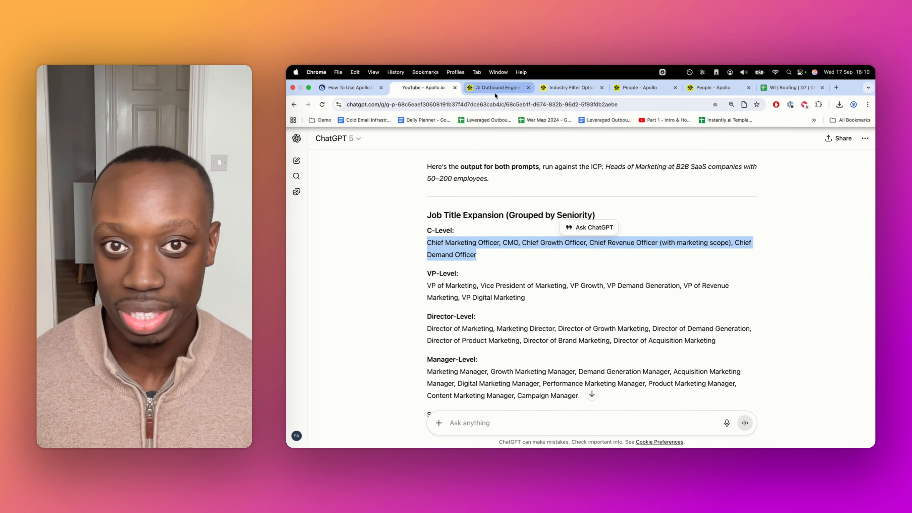
{"action": "left_click", "coordinate": [636, 88]}
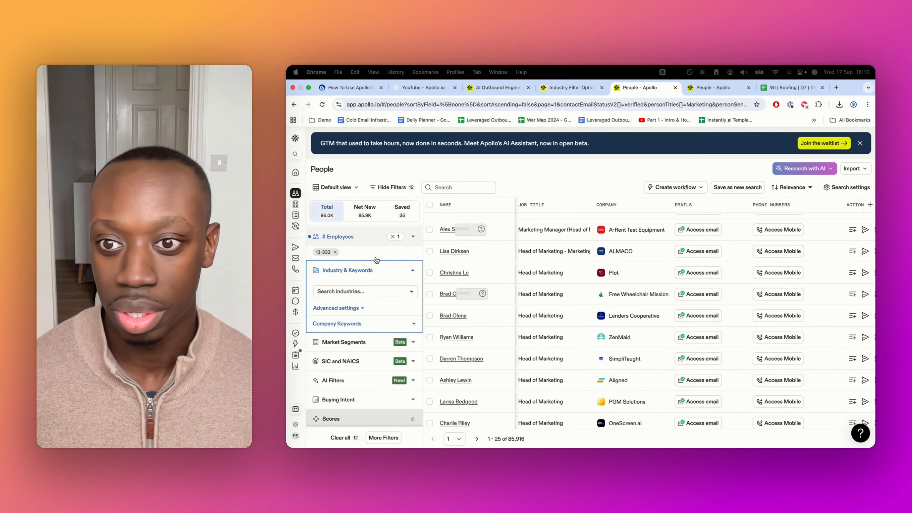
{"action": "scroll", "coordinate": [348, 289], "scroll_direction": "up", "scroll_amount": 2}
{"action": "scroll", "coordinate": [348, 289], "scroll_direction": "up", "scroll_amount": 6}
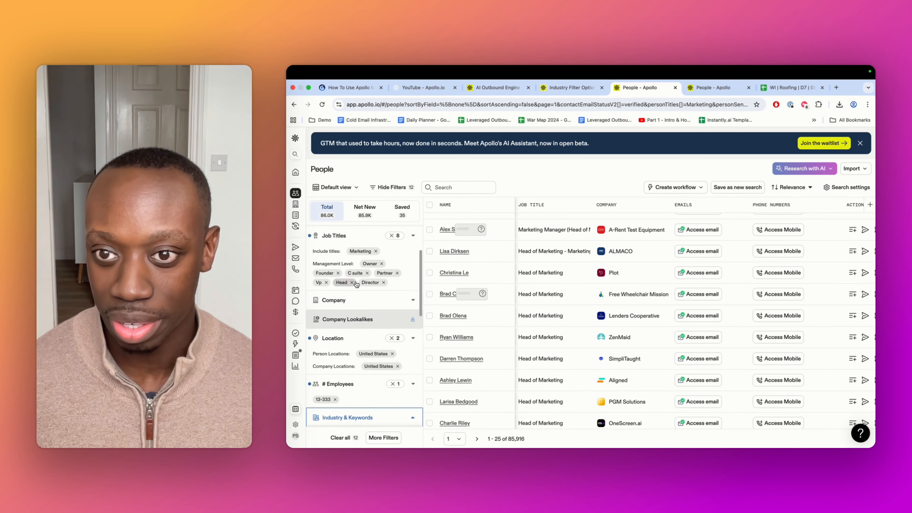
{"action": "left_click", "coordinate": [412, 269]}
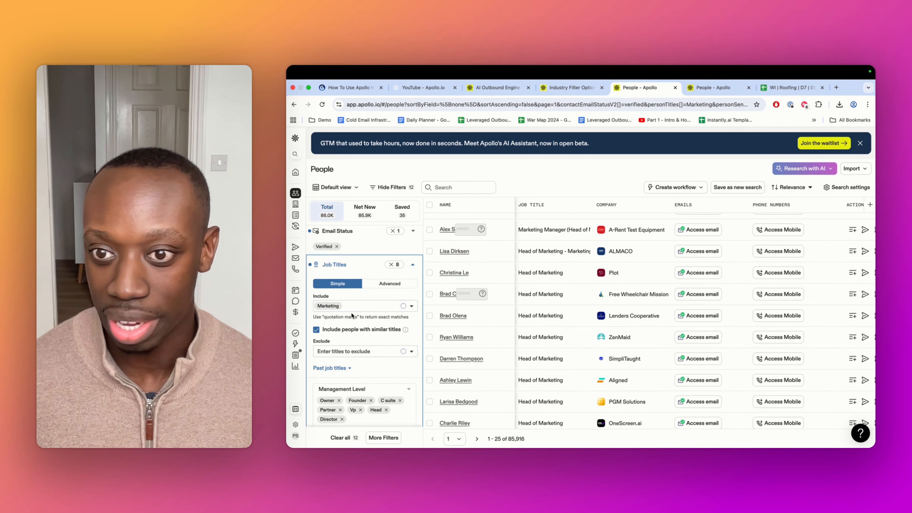
{"action": "left_click", "coordinate": [344, 308]}
{"action": "key", "text": "super+v"}
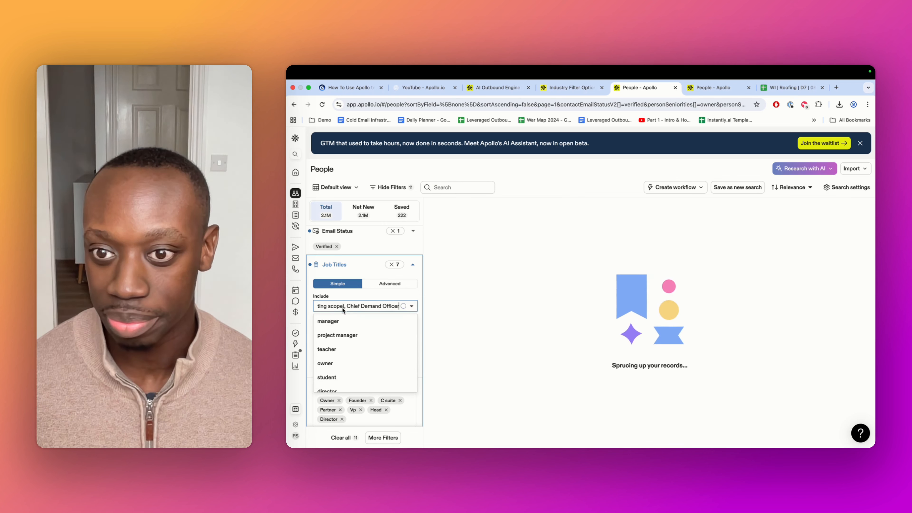
{"action": "key", "text": "Return"}
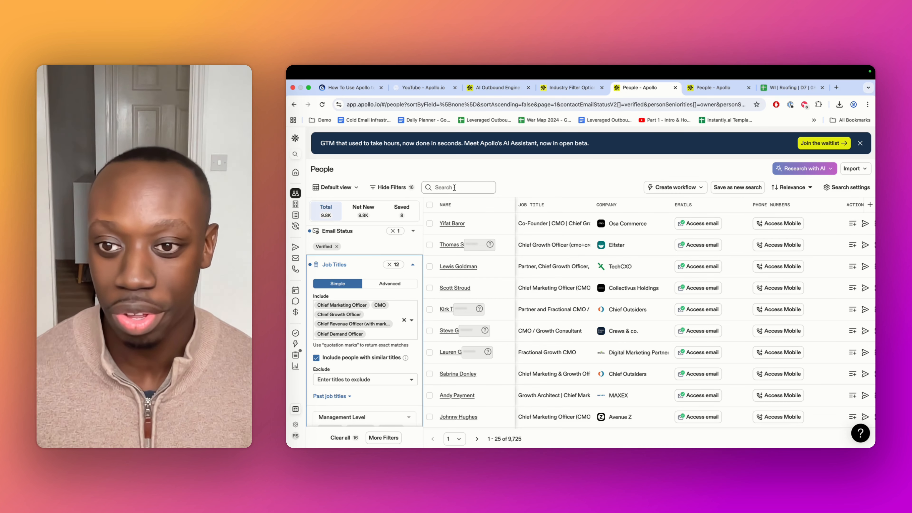
Switch between the guide's Don't Miss Hidden Prospects slide and the Industry Filter Options article to review the industry keyword prompt
{"action": "left_click", "coordinate": [381, 334]}
{"action": "scroll", "coordinate": [381, 327], "scroll_direction": "down", "scroll_amount": 1}
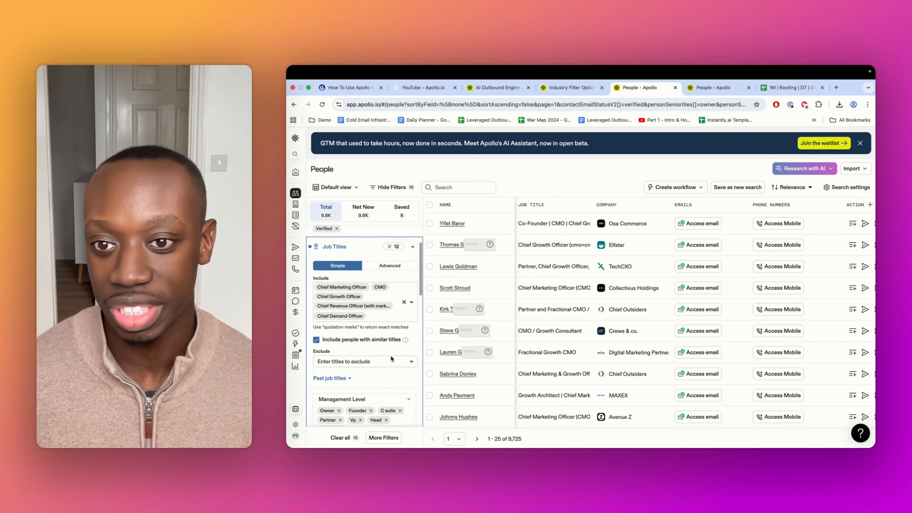
{"action": "left_click", "coordinate": [407, 89]}
{"action": "scroll", "coordinate": [544, 270], "scroll_direction": "down", "scroll_amount": 2}
{"action": "scroll", "coordinate": [544, 267], "scroll_direction": "down", "scroll_amount": 3}
{"action": "left_click", "coordinate": [348, 88]}
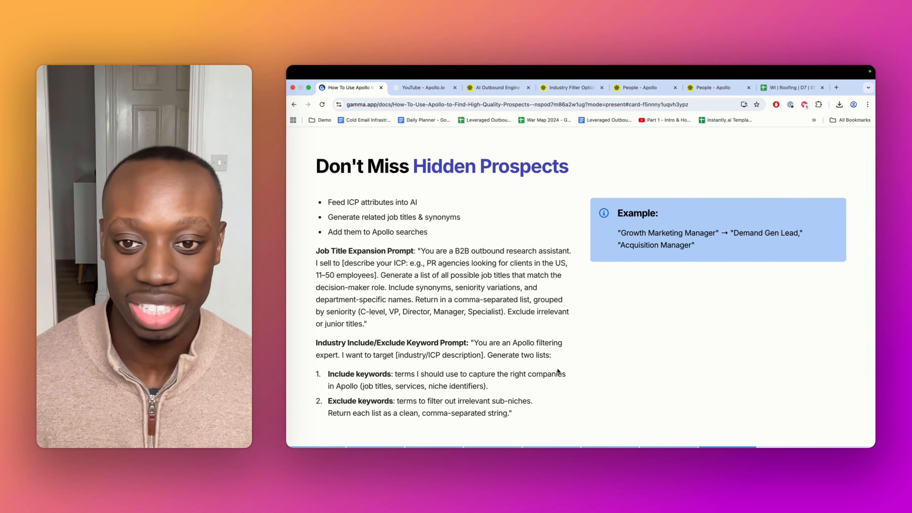
{"action": "left_click", "coordinate": [495, 88]}
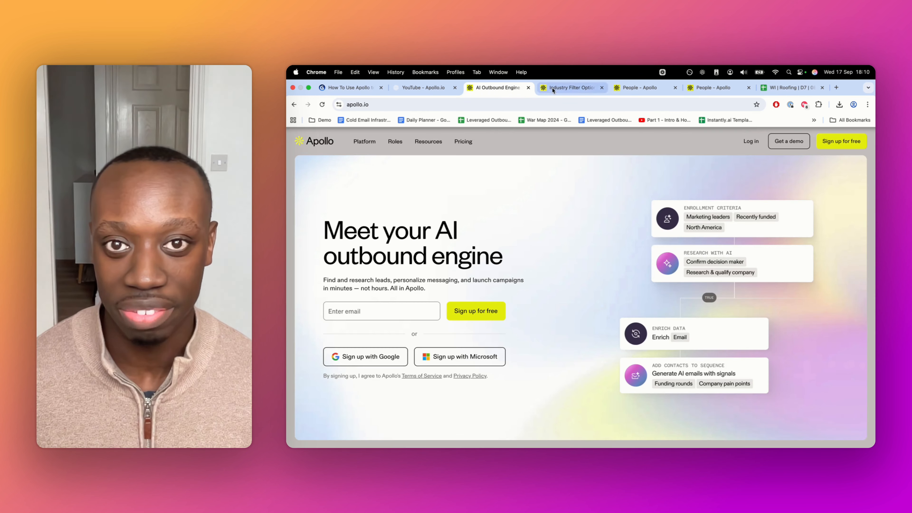
{"action": "left_click", "coordinate": [571, 88]}
{"action": "scroll", "coordinate": [578, 248], "scroll_direction": "down", "scroll_amount": 10}
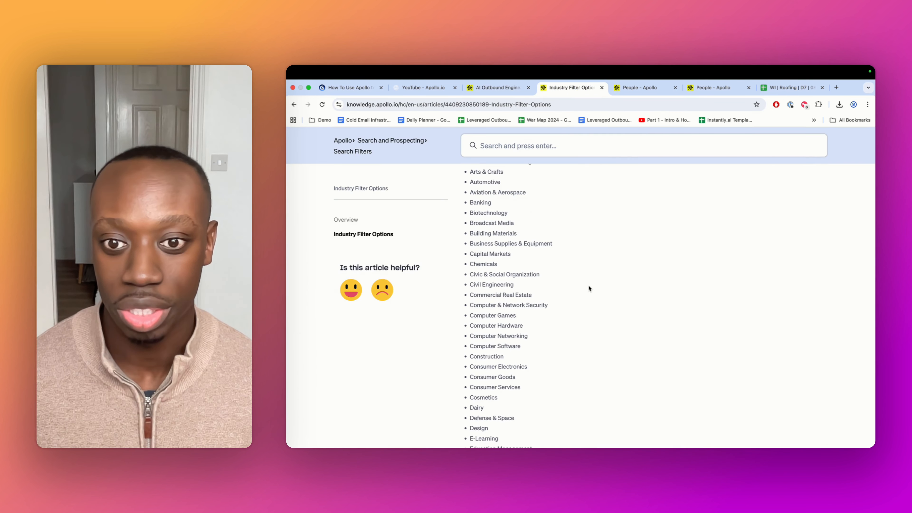
{"action": "left_click", "coordinate": [346, 88]}
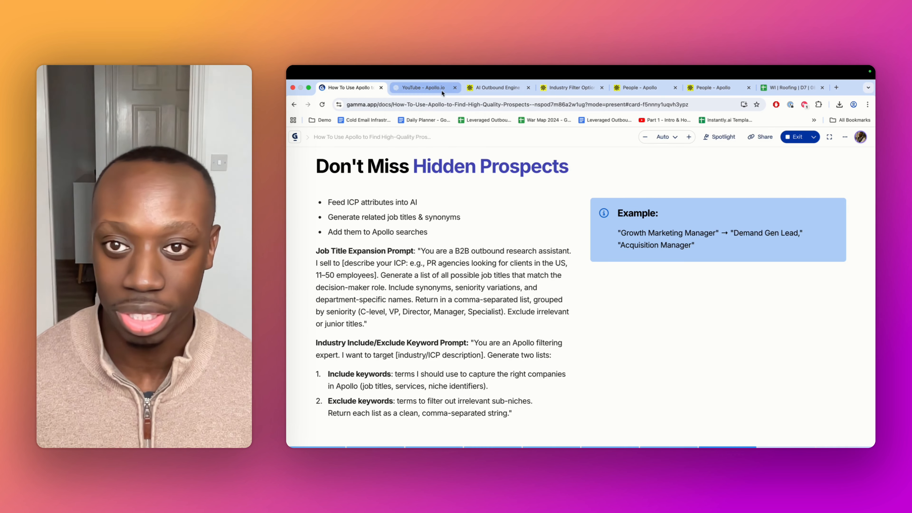
Copy the SaaS include keywords from the ChatGPT output and add them to the Company Keywords include filter
{"action": "left_click", "coordinate": [418, 86]}
{"action": "scroll", "coordinate": [538, 224], "scroll_direction": "down", "scroll_amount": 5}
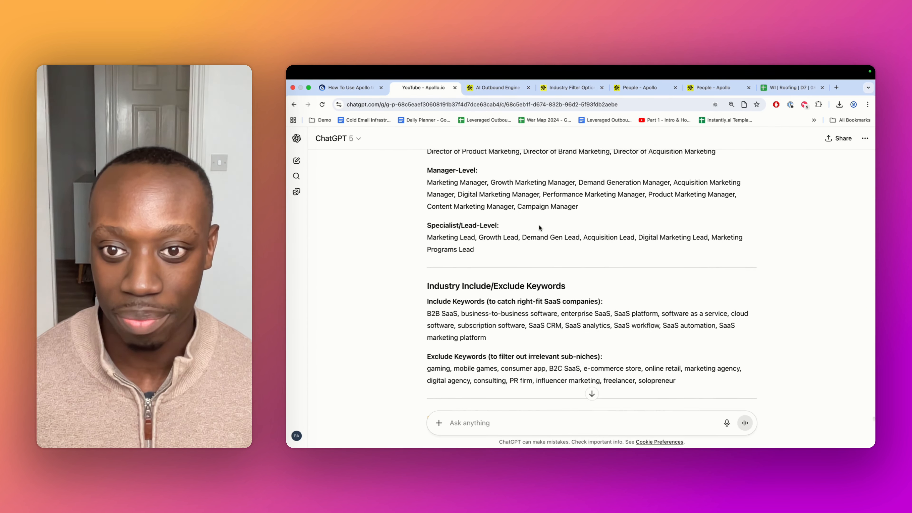
{"action": "scroll", "coordinate": [480, 276], "scroll_direction": "up", "scroll_amount": 8}
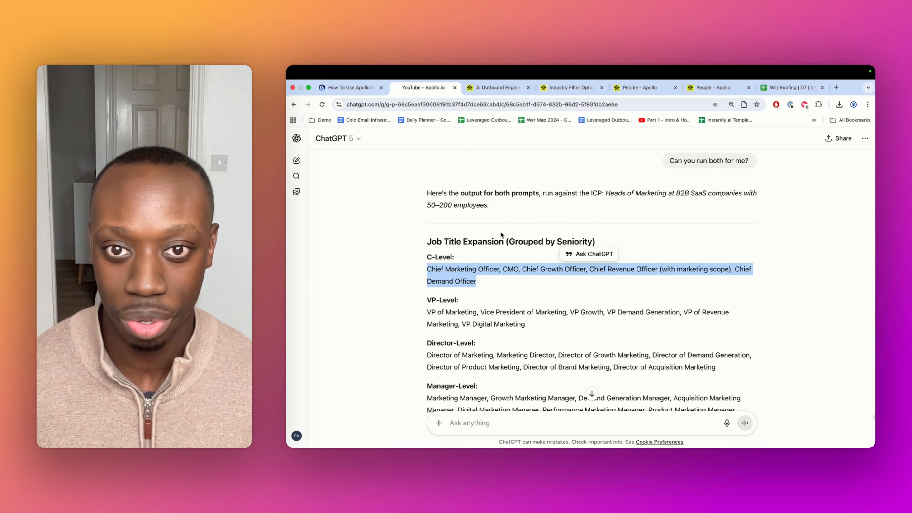
{"action": "scroll", "coordinate": [589, 226], "scroll_direction": "down", "scroll_amount": 10}
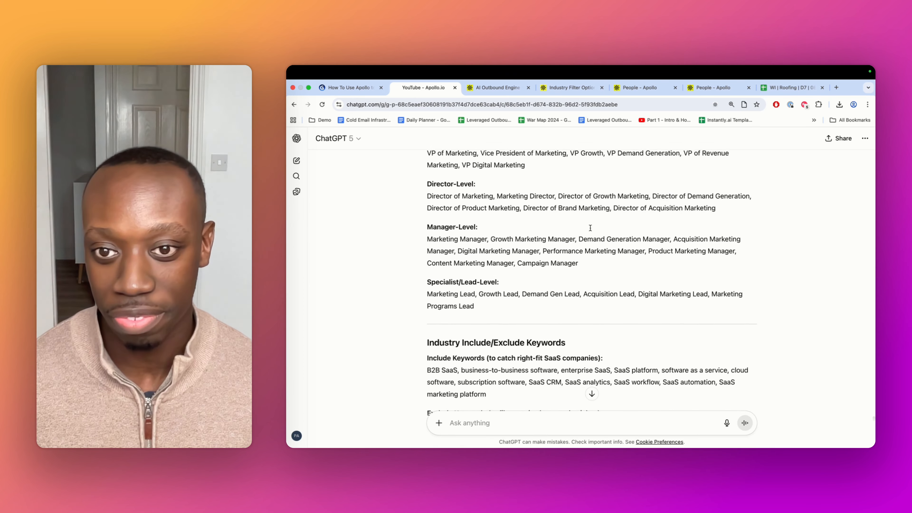
{"action": "left_click_drag", "start_coordinate": [421, 235], "coordinate": [500, 262]}
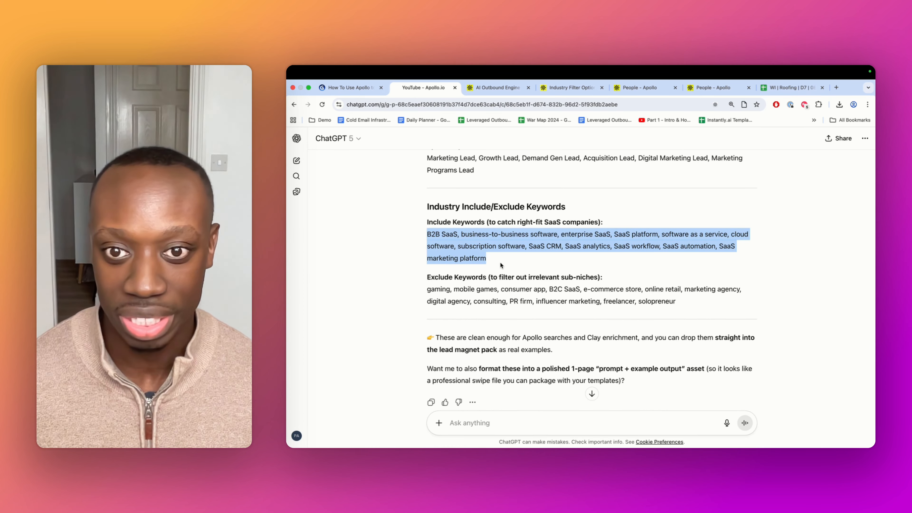
{"action": "left_click", "coordinate": [572, 88]}
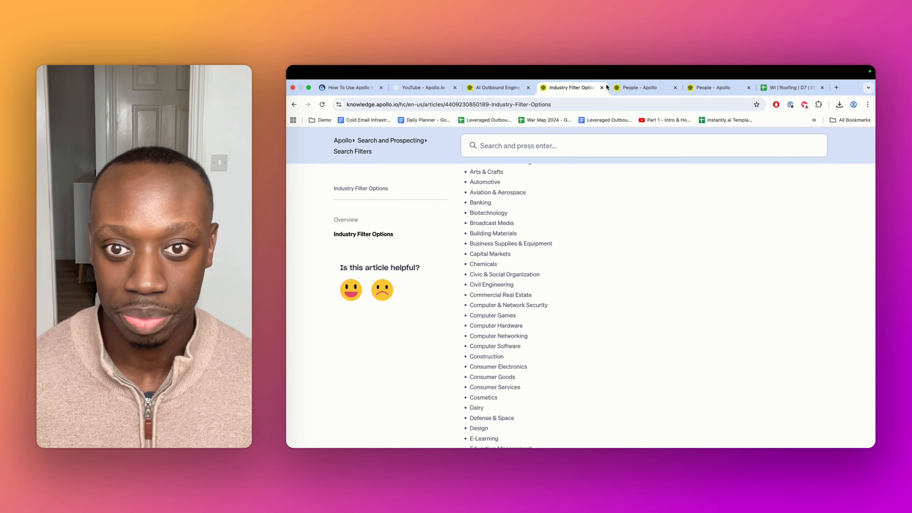
{"action": "left_click", "coordinate": [633, 88]}
{"action": "scroll", "coordinate": [366, 327], "scroll_direction": "down", "scroll_amount": 10}
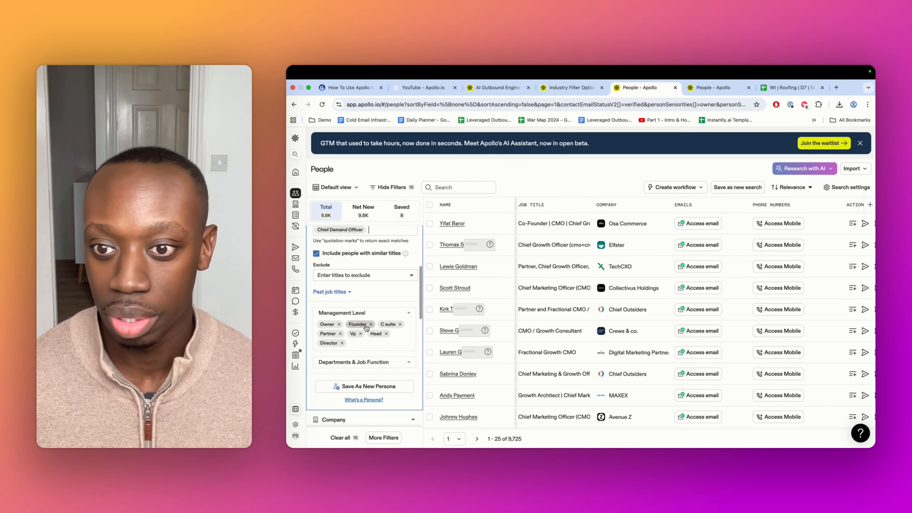
{"action": "scroll", "coordinate": [367, 327], "scroll_direction": "down", "scroll_amount": 3}
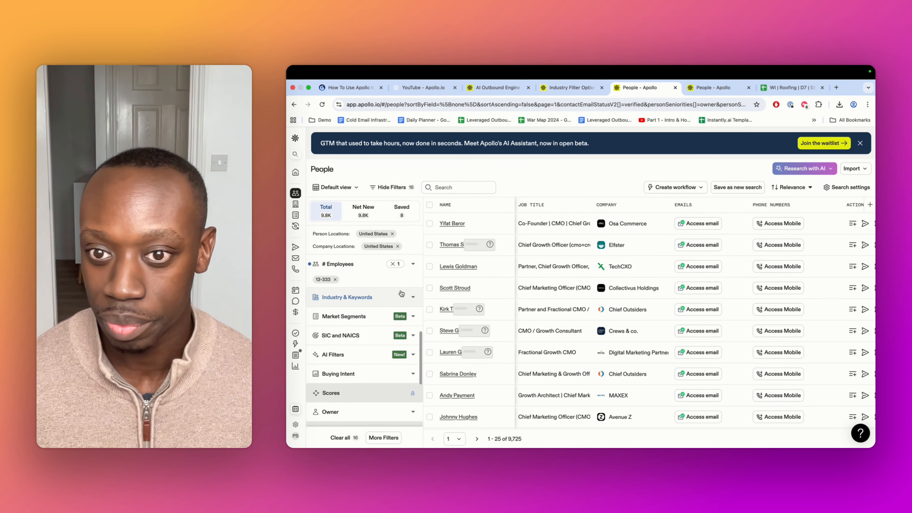
{"action": "left_click", "coordinate": [402, 298]}
{"action": "scroll", "coordinate": [402, 309], "scroll_direction": "down", "scroll_amount": 2}
{"action": "left_click", "coordinate": [334, 305]}
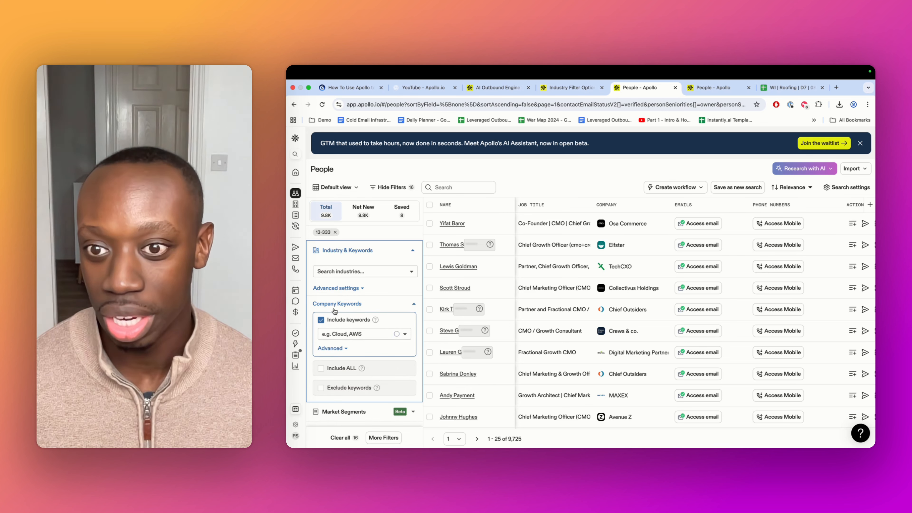
{"action": "left_click", "coordinate": [351, 333]}
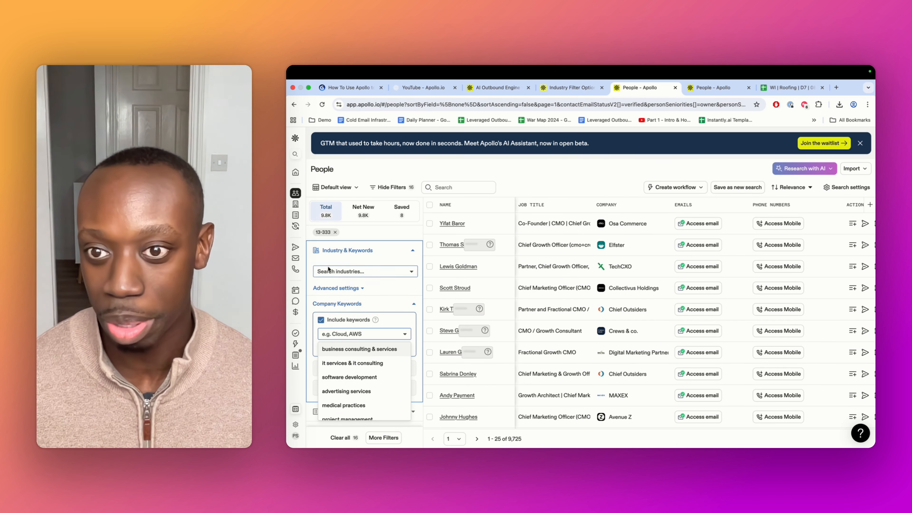
{"action": "key", "text": "super+v"}
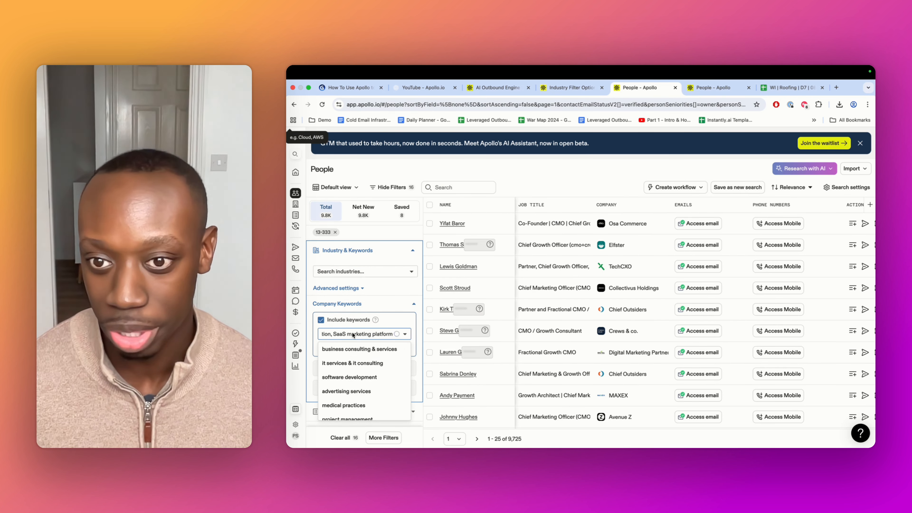
{"action": "key", "text": "Return"}
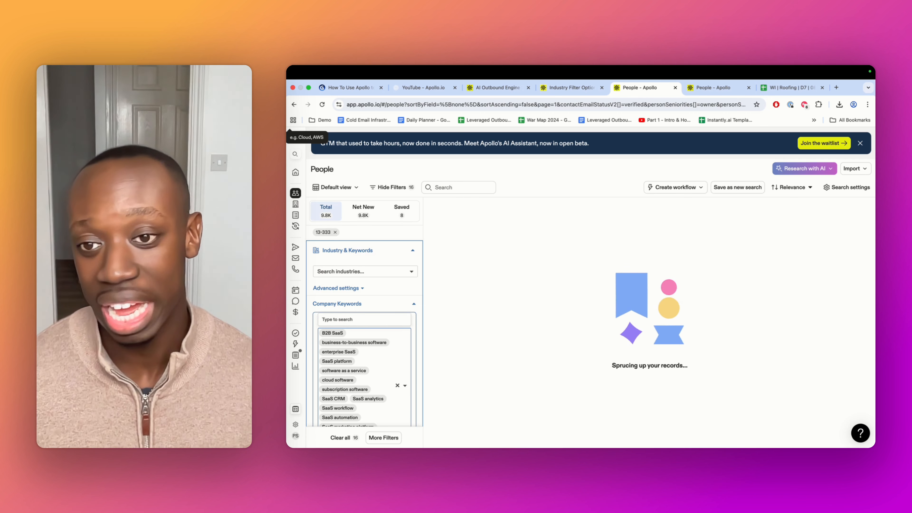
Enable Exclude keywords, then copy ChatGPT's exclude keyword list and add it to the Company Keywords exclude filter
{"action": "scroll", "coordinate": [352, 329], "scroll_direction": "down", "scroll_amount": 5}
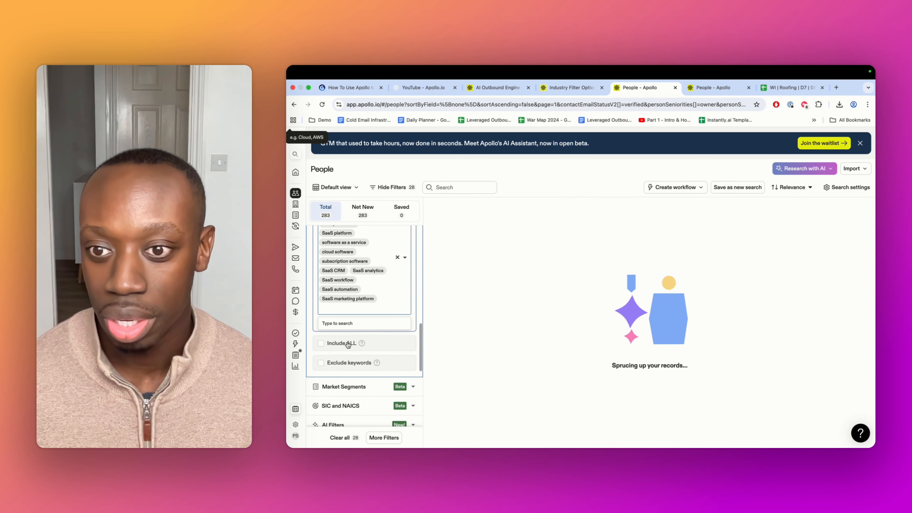
{"action": "scroll", "coordinate": [361, 269], "scroll_direction": "up", "scroll_amount": 3}
{"action": "scroll", "coordinate": [375, 275], "scroll_direction": "down", "scroll_amount": 4}
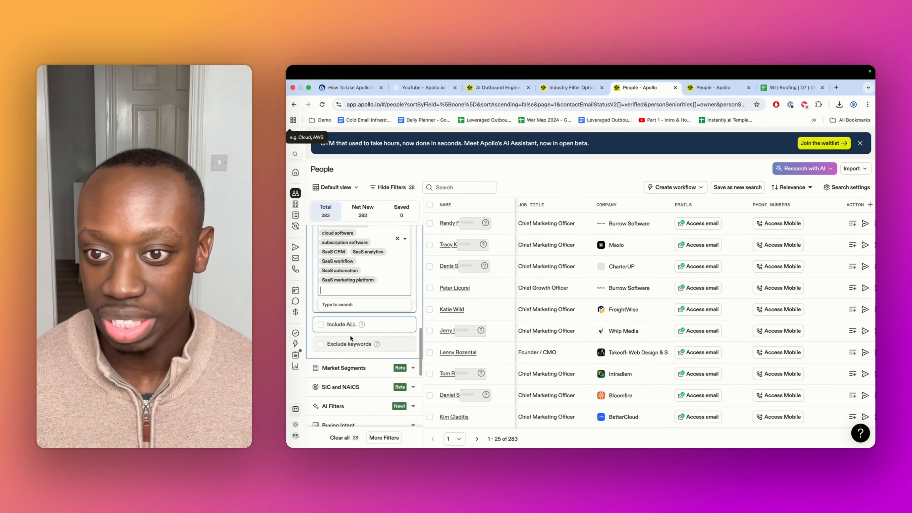
{"action": "left_click", "coordinate": [337, 345]}
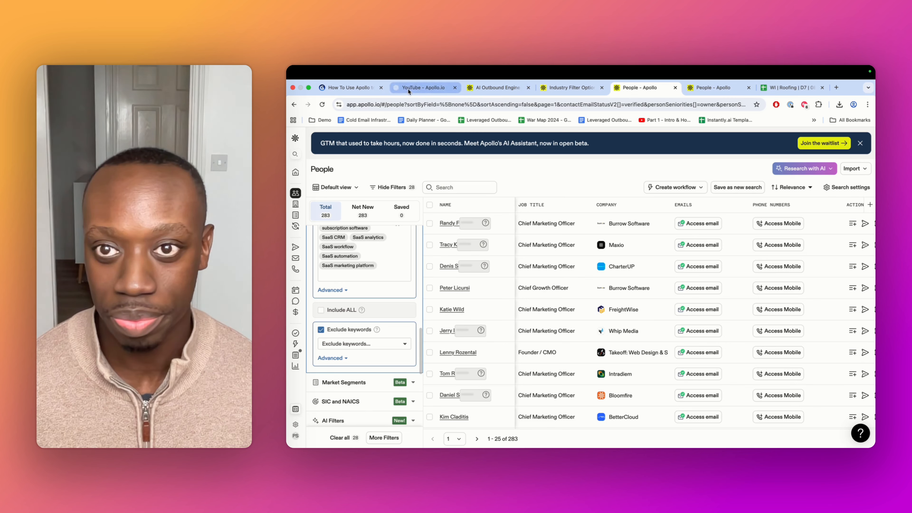
{"action": "left_click", "coordinate": [424, 87]}
{"action": "left_click_drag", "start_coordinate": [676, 302], "coordinate": [419, 294]}
{"action": "key", "text": "super+c"}
{"action": "left_click", "coordinate": [665, 91]}
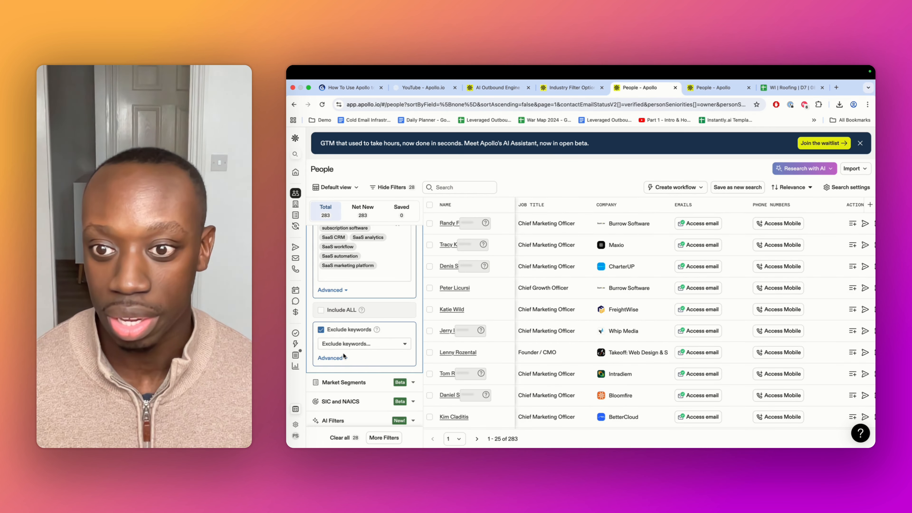
{"action": "left_click", "coordinate": [354, 344]}
{"action": "key", "text": "super+v"}
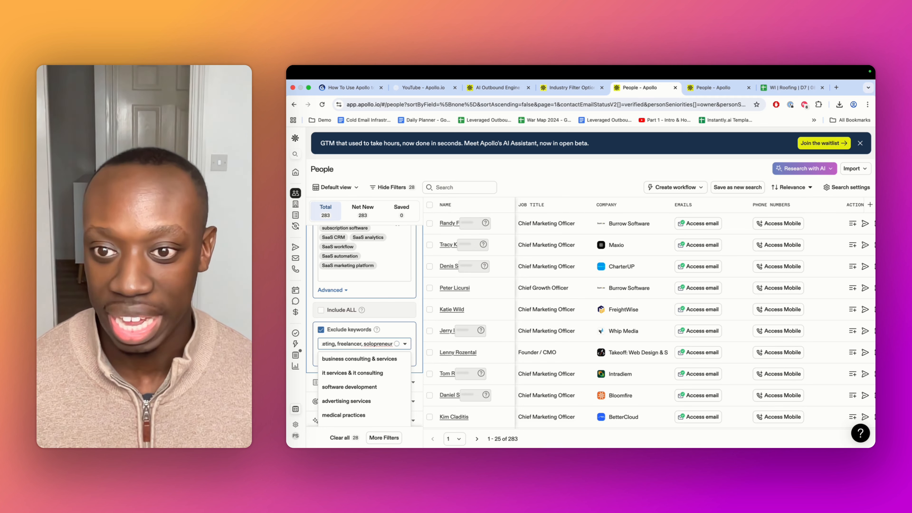
{"action": "key", "text": "Return"}
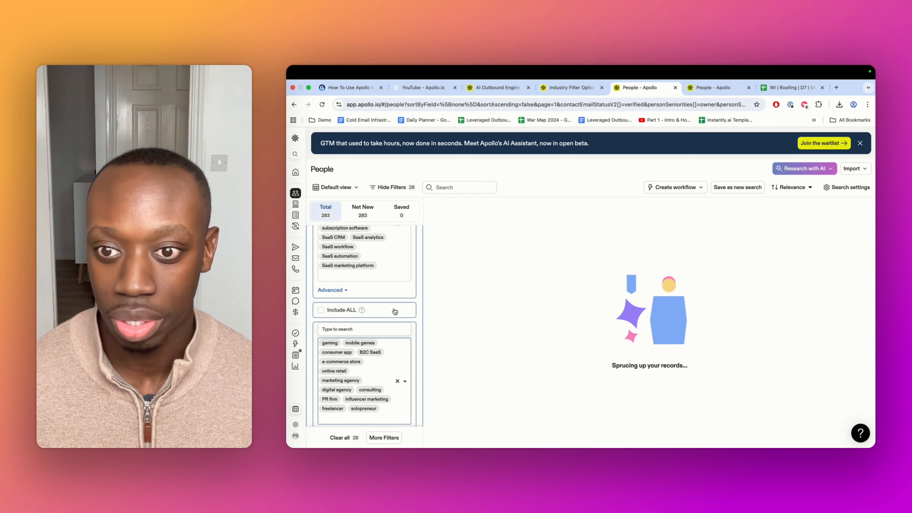
Open result companies such as Propel Software and Maxio to examine their industries and keywords
{"action": "scroll", "coordinate": [393, 309], "scroll_direction": "up", "scroll_amount": 2}
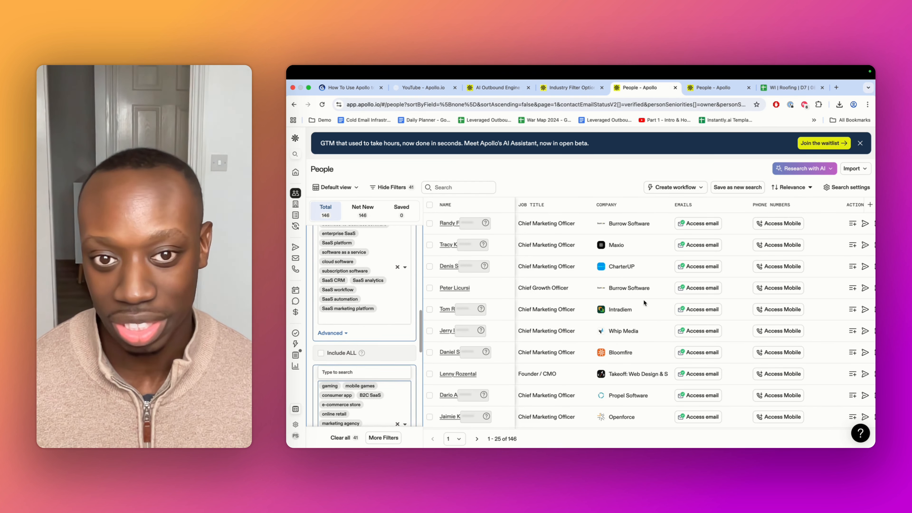
{"action": "scroll", "coordinate": [642, 304], "scroll_direction": "down", "scroll_amount": 1}
{"action": "scroll", "coordinate": [642, 303], "scroll_direction": "up", "scroll_amount": 1}
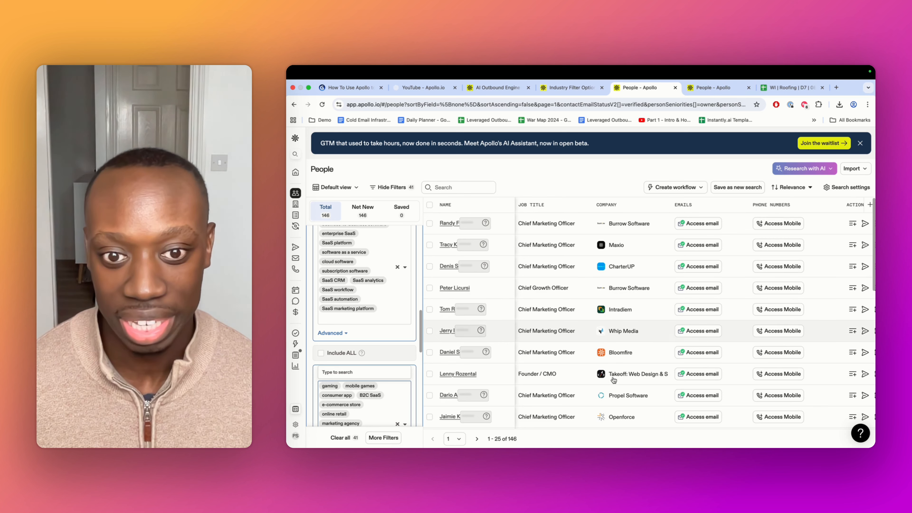
{"action": "left_click", "coordinate": [621, 396]}
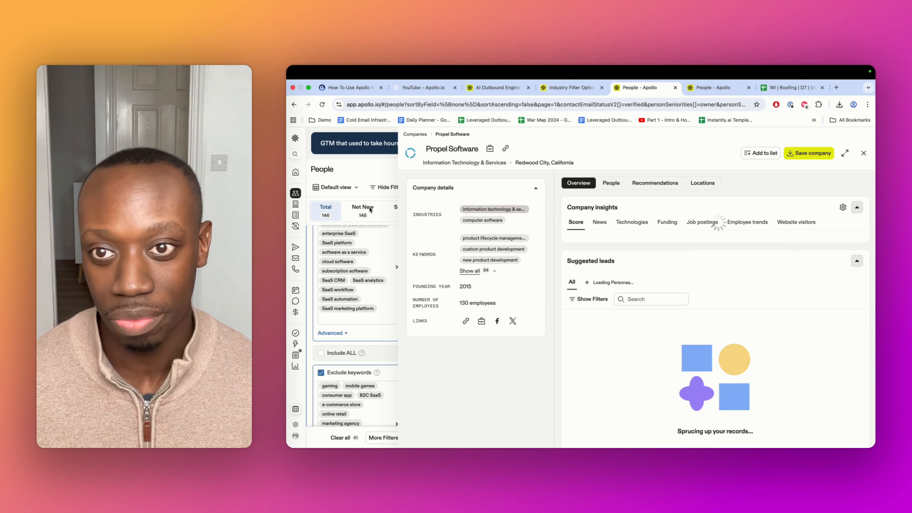
{"action": "left_click", "coordinate": [376, 172]}
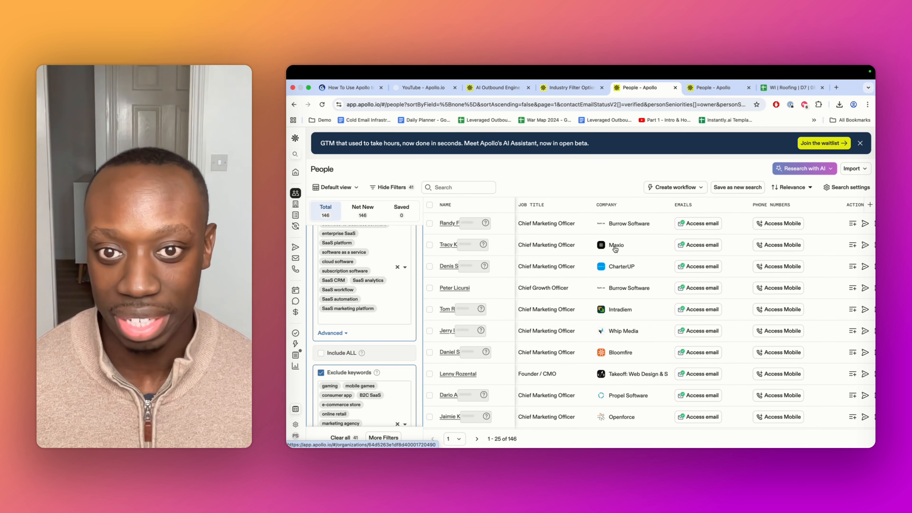
{"action": "left_click", "coordinate": [615, 247]}
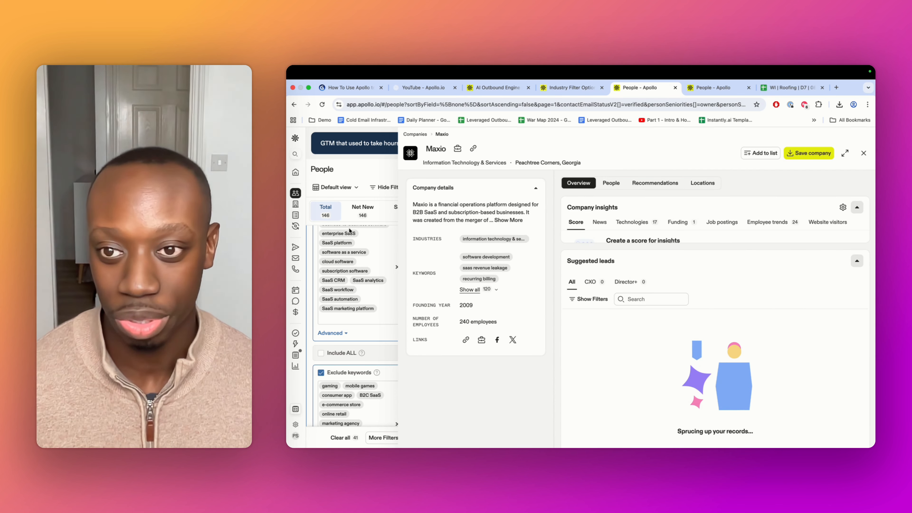
{"action": "left_click", "coordinate": [491, 290]}
{"action": "scroll", "coordinate": [502, 316], "scroll_direction": "down", "scroll_amount": 5}
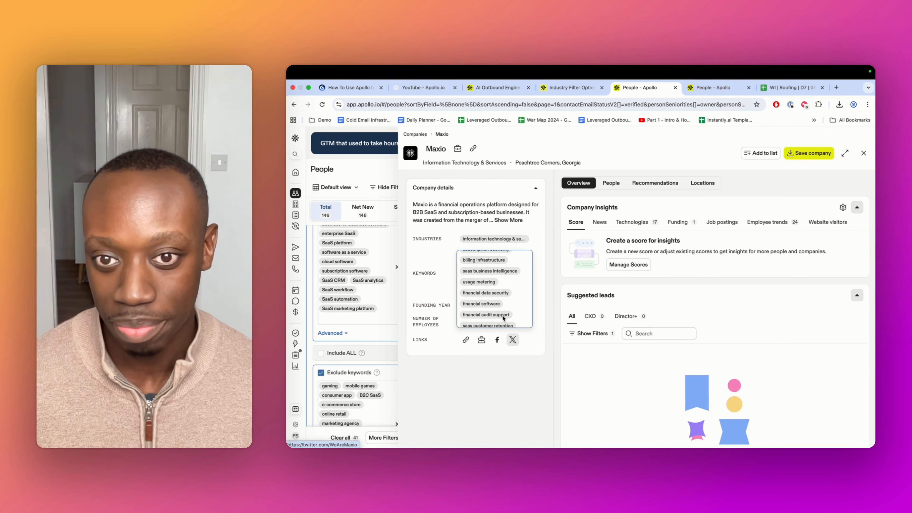
{"action": "scroll", "coordinate": [504, 313], "scroll_direction": "up", "scroll_amount": 3}
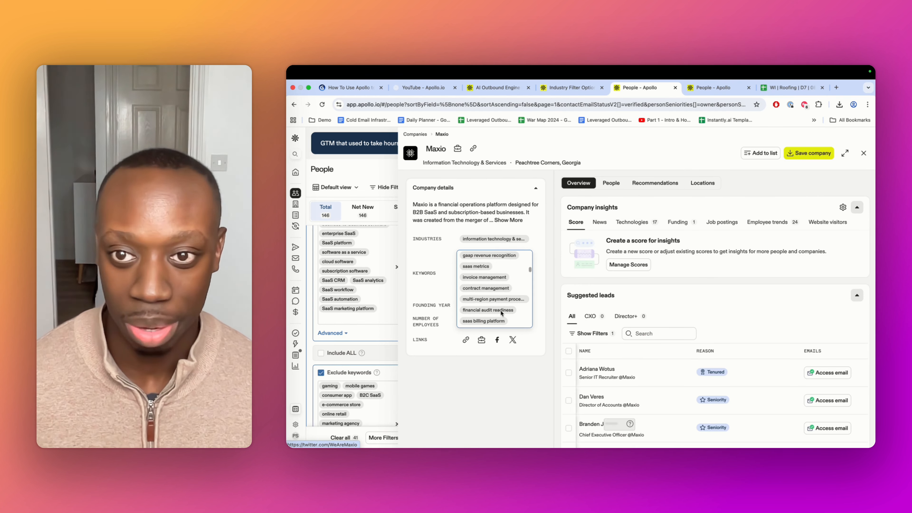
{"action": "key", "text": "Escape"}
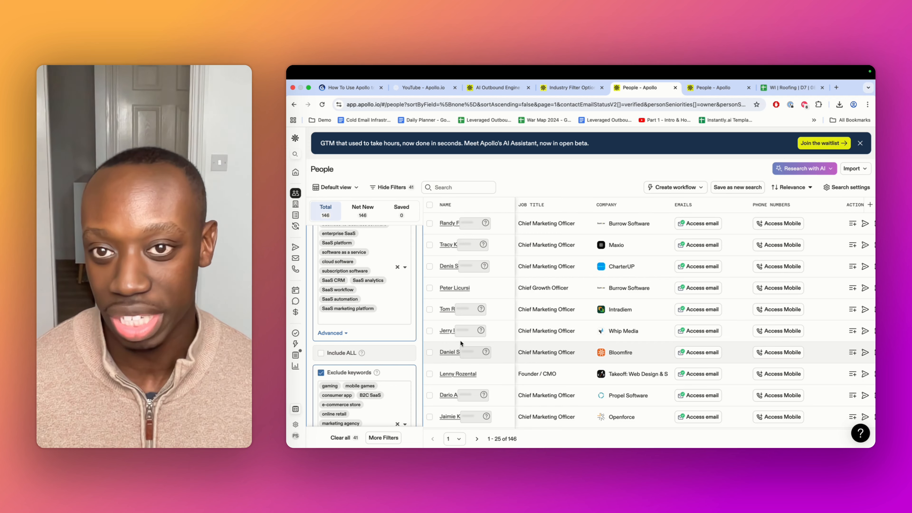
Select all 25 people on the current results page
{"action": "scroll", "coordinate": [459, 340], "scroll_direction": "down", "scroll_amount": 1}
{"action": "scroll", "coordinate": [411, 342], "scroll_direction": "down", "scroll_amount": 3}
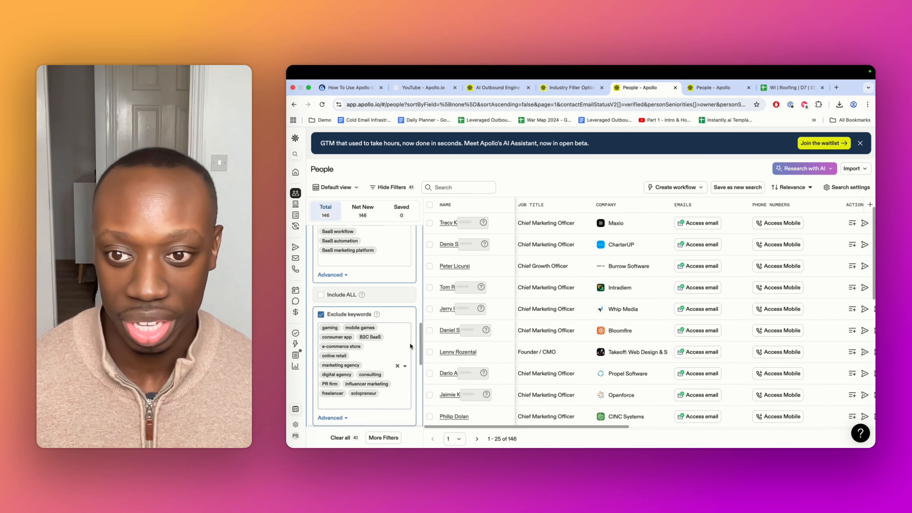
{"action": "scroll", "coordinate": [409, 343], "scroll_direction": "down", "scroll_amount": 2}
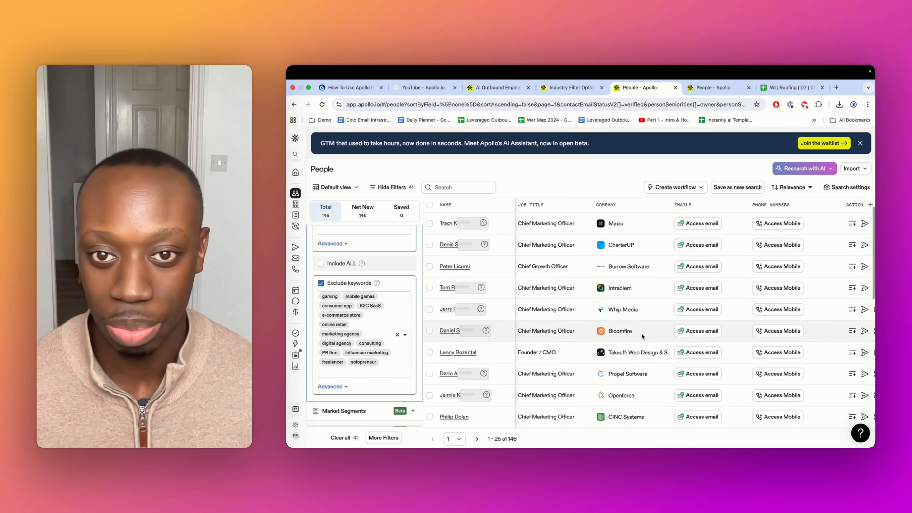
{"action": "scroll", "coordinate": [640, 332], "scroll_direction": "up", "scroll_amount": 1}
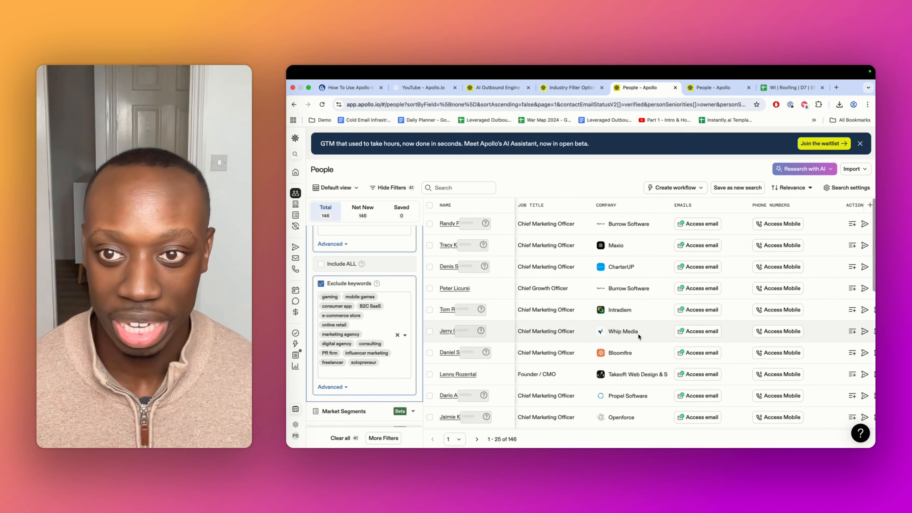
{"action": "left_click", "coordinate": [430, 206]}
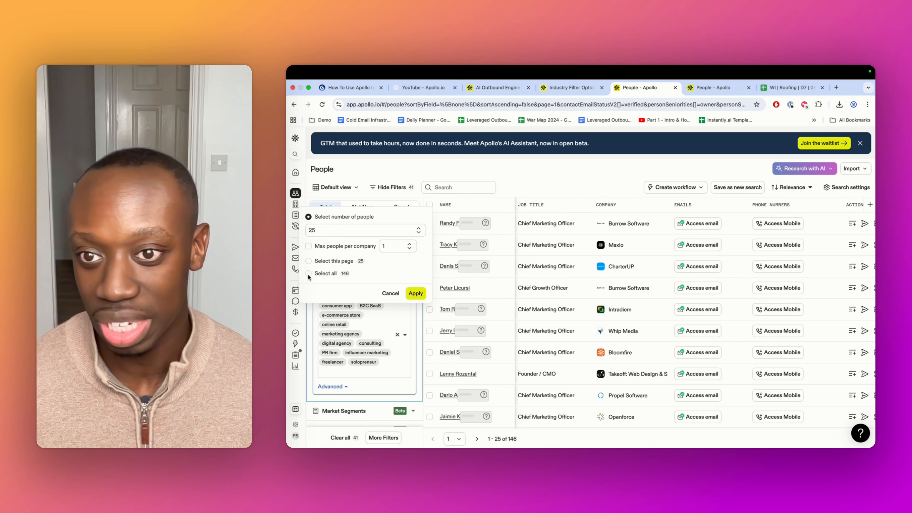
{"action": "left_click", "coordinate": [308, 260]}
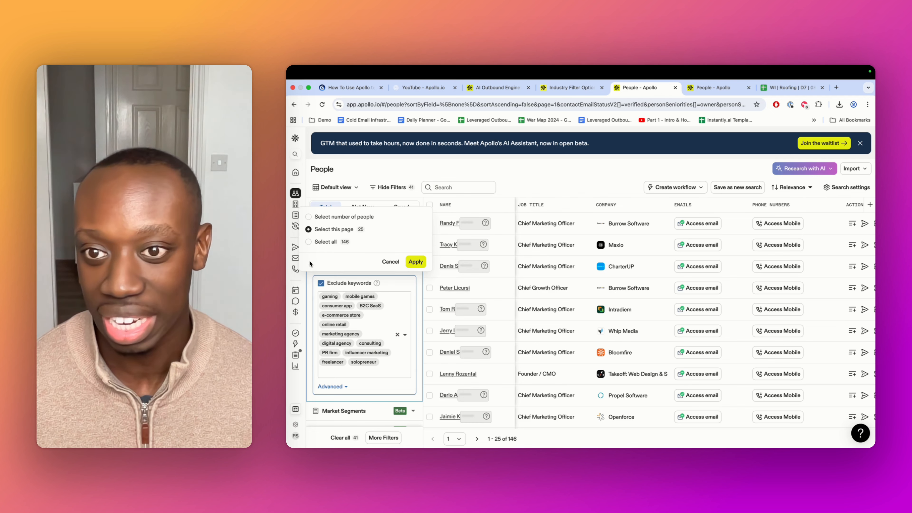
{"action": "left_click", "coordinate": [411, 261]}
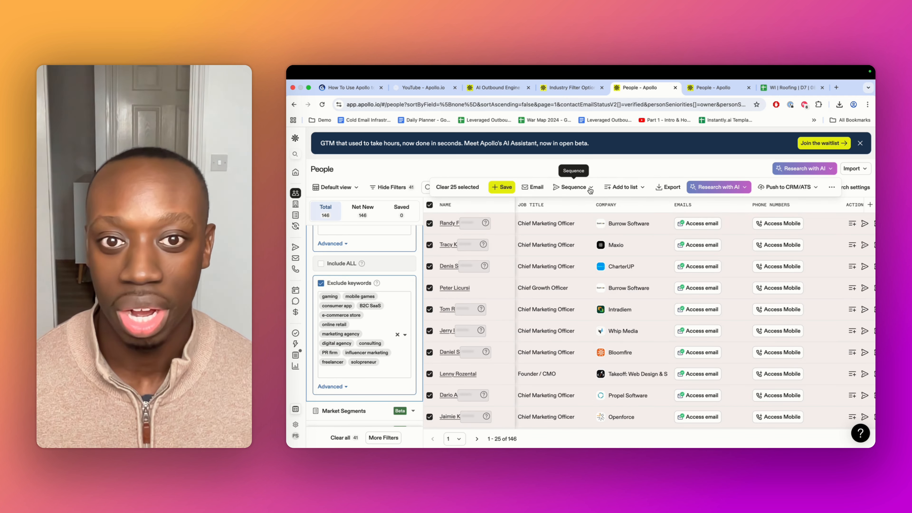
Add the 25 selected people to a new list named B2B SaaS YT September 2025
{"action": "left_click", "coordinate": [590, 190]}
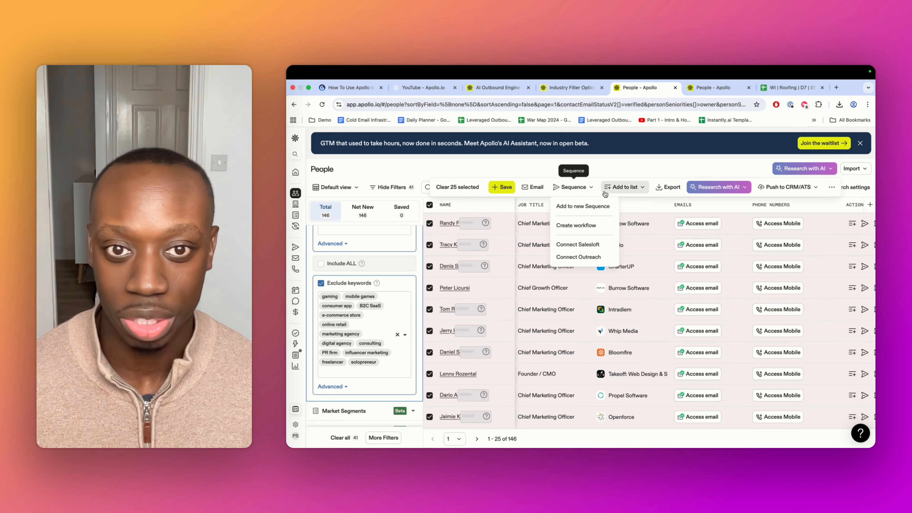
{"action": "left_click", "coordinate": [620, 188]}
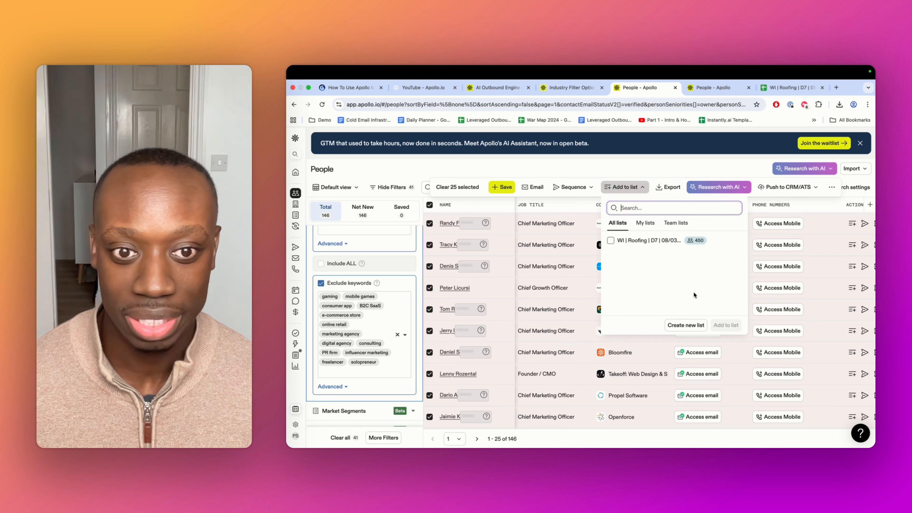
{"action": "left_click", "coordinate": [686, 325]}
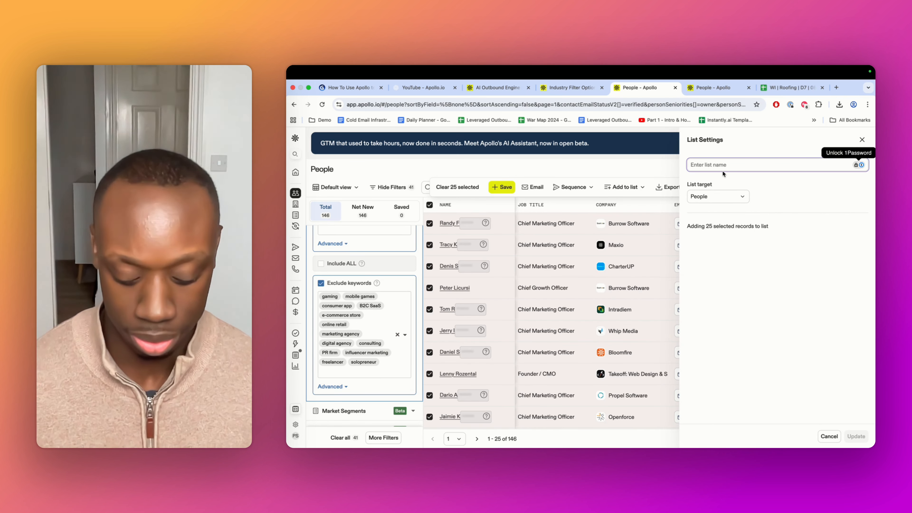
{"action": "type", "text": "B2B SaaS YT"}
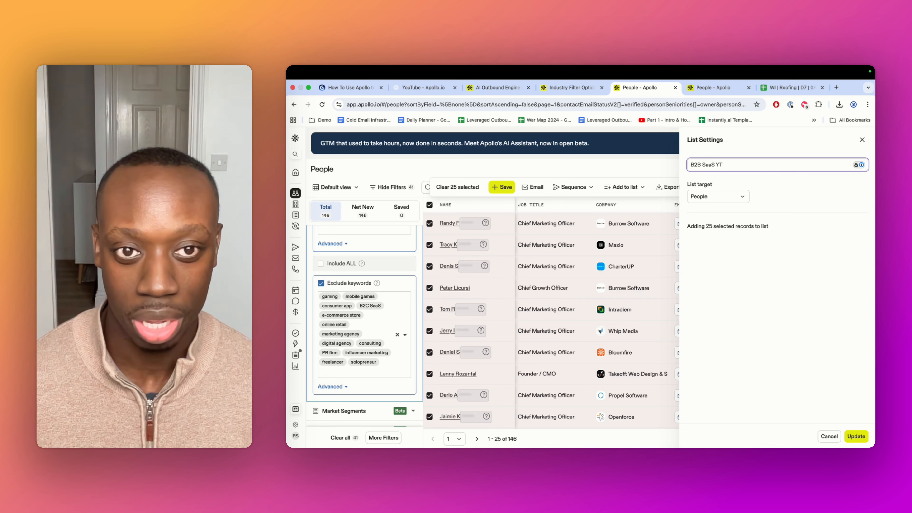
{"action": "type", "text": "September 2"}
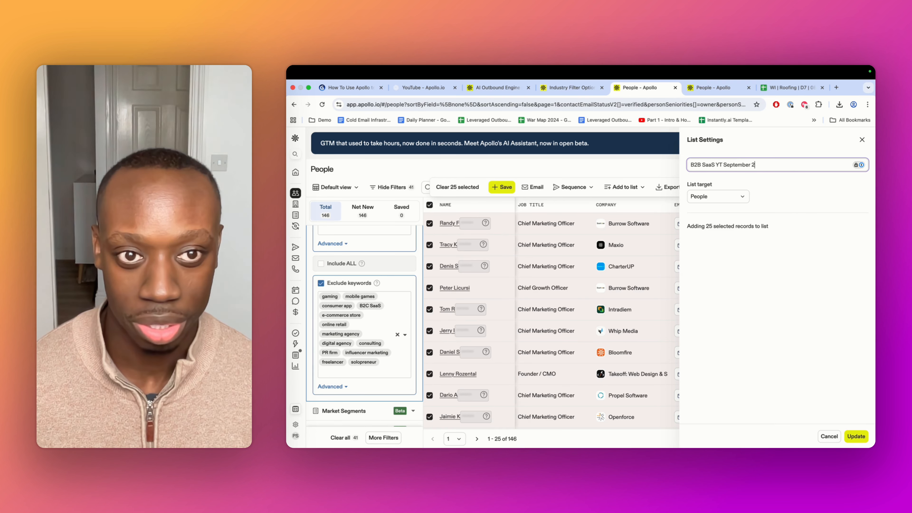
{"action": "type", "text": "025"}
{"action": "left_click", "coordinate": [855, 436]}
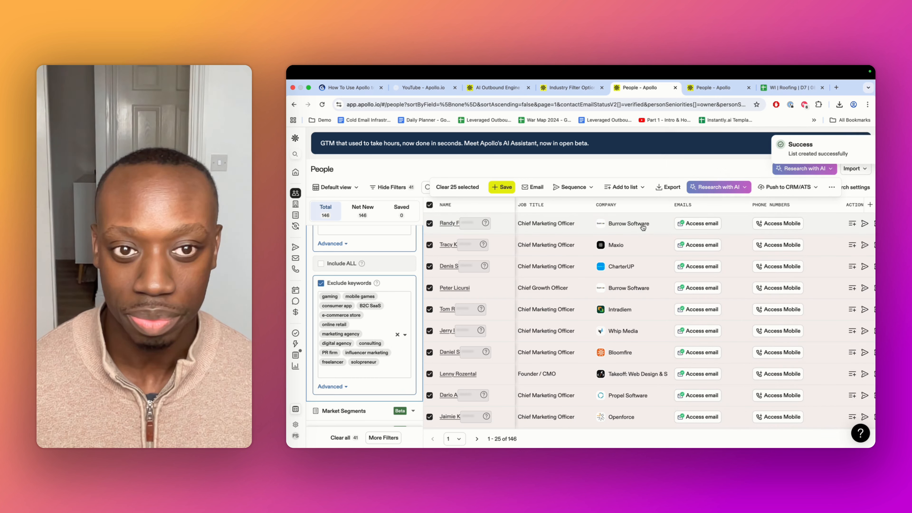
Open the B2B SaaS YT September 2025 list from the saved lists
{"action": "mouse_move", "coordinate": [289, 248]}
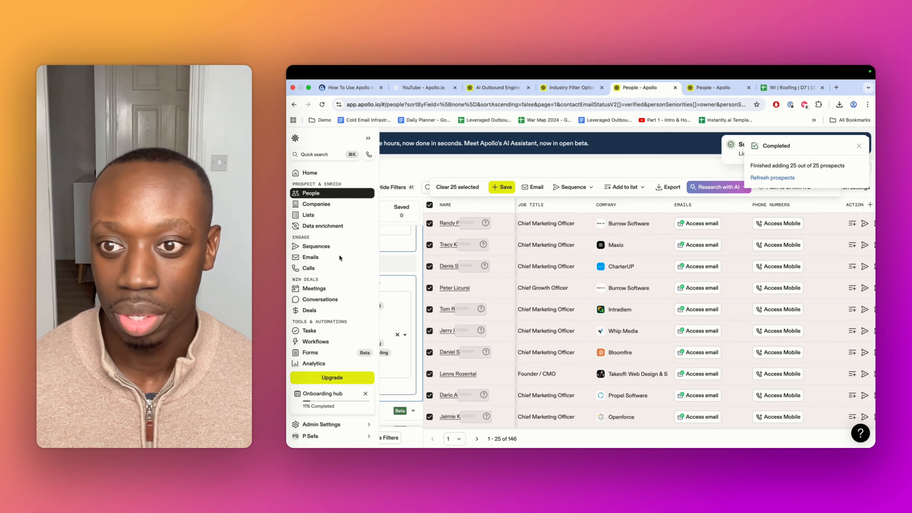
{"action": "left_click", "coordinate": [316, 214]}
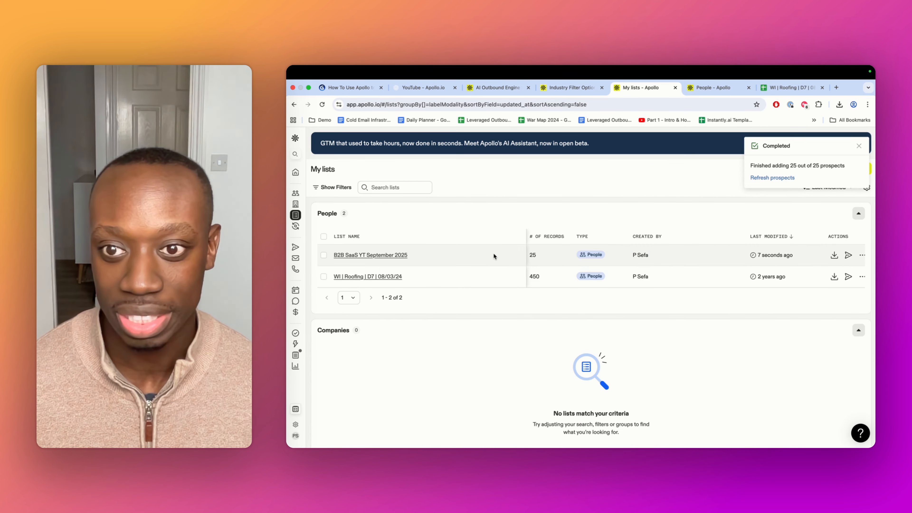
{"action": "left_click", "coordinate": [379, 255]}
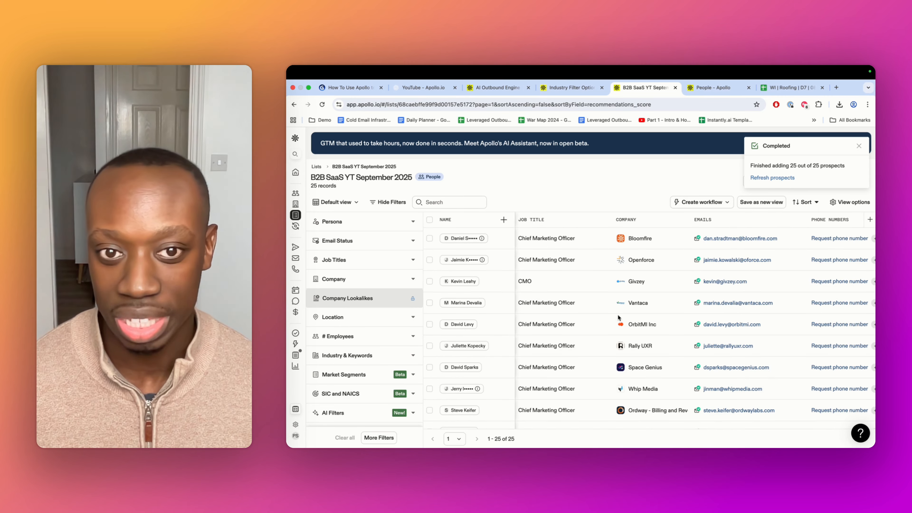
{"action": "scroll", "coordinate": [631, 297], "scroll_direction": "down", "scroll_amount": 8}
{"action": "scroll", "coordinate": [632, 297], "scroll_direction": "up", "scroll_amount": 8}
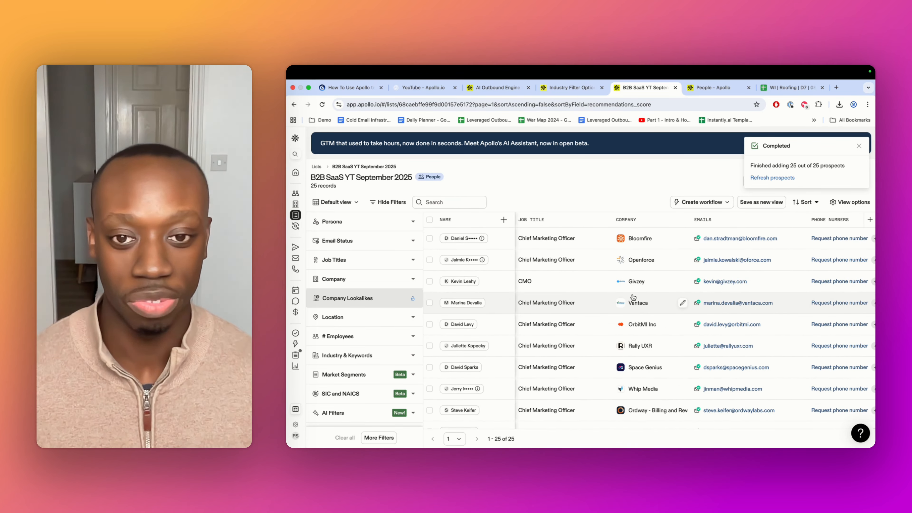
{"action": "scroll", "coordinate": [632, 297], "scroll_direction": "down", "scroll_amount": 5}
{"action": "scroll", "coordinate": [632, 297], "scroll_direction": "up", "scroll_amount": 5}
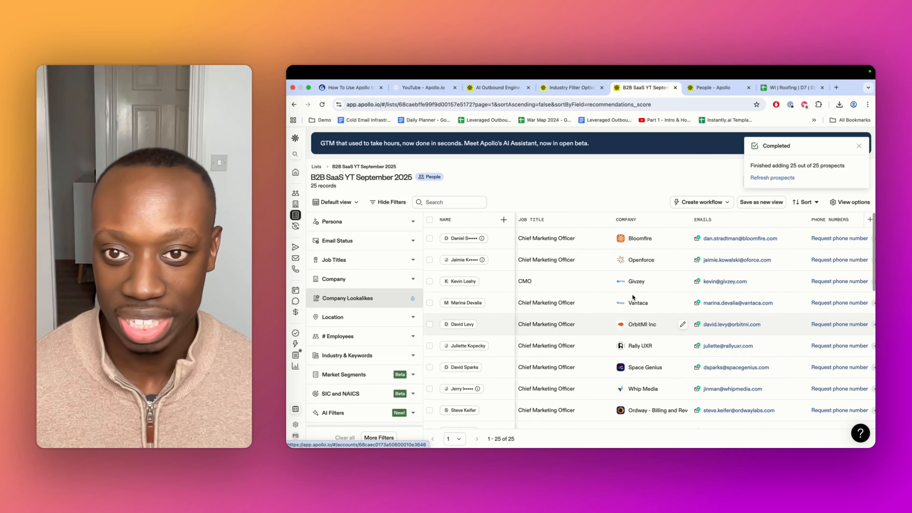
Select all 25 records on the list and export them to CSV with all emails
{"action": "left_click", "coordinate": [429, 220]}
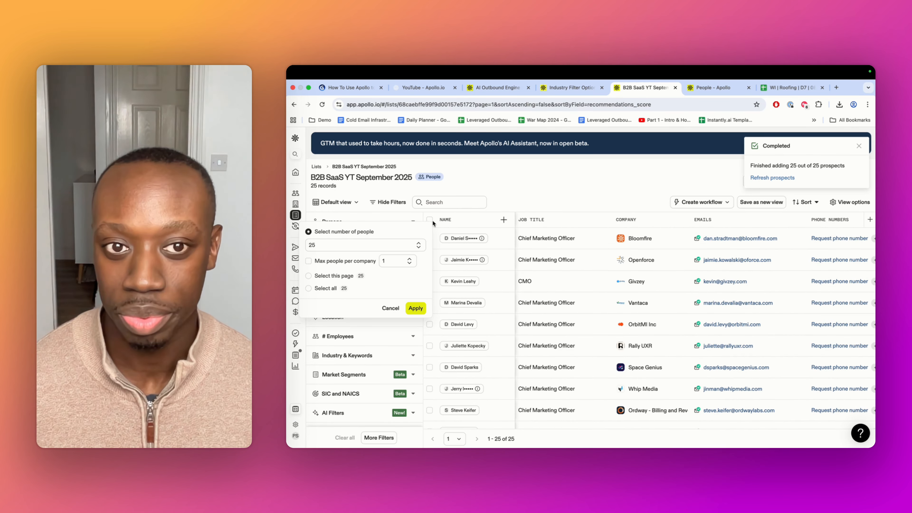
{"action": "left_click", "coordinate": [322, 276]}
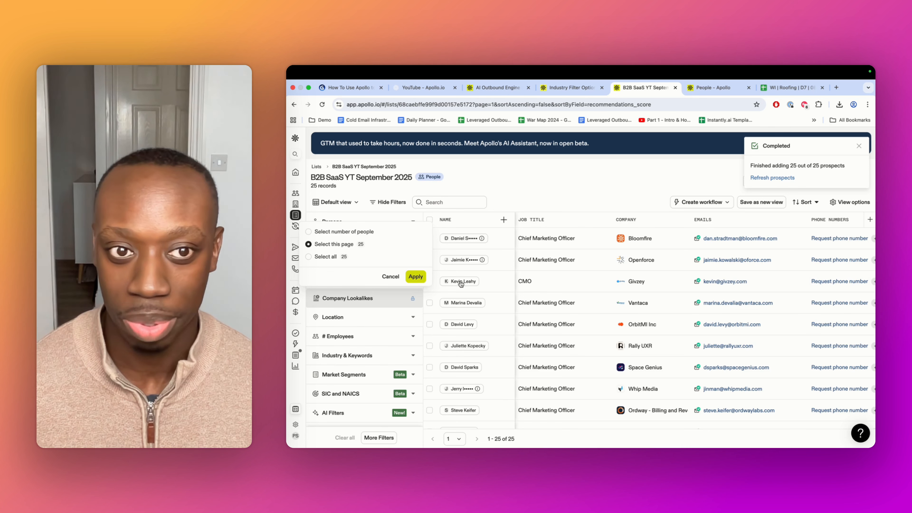
{"action": "left_click", "coordinate": [415, 276]}
{"action": "left_click", "coordinate": [651, 203]}
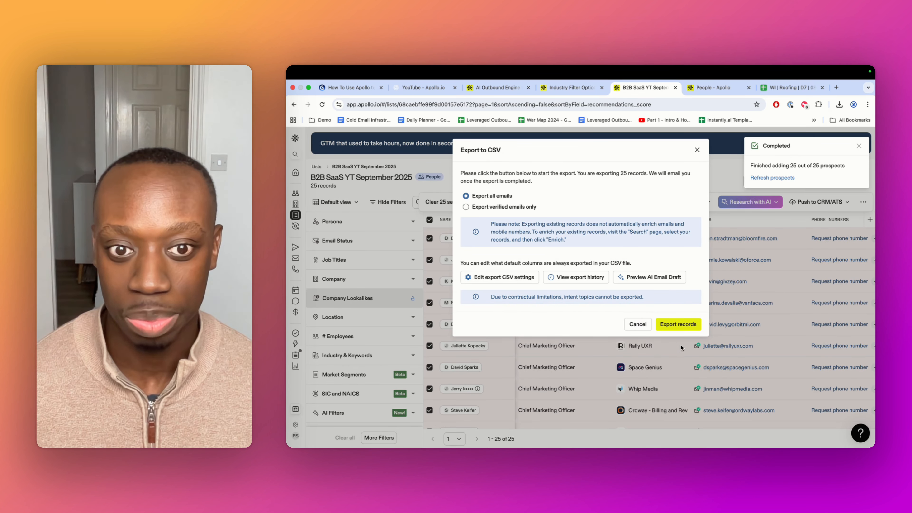
{"action": "left_click", "coordinate": [679, 324]}
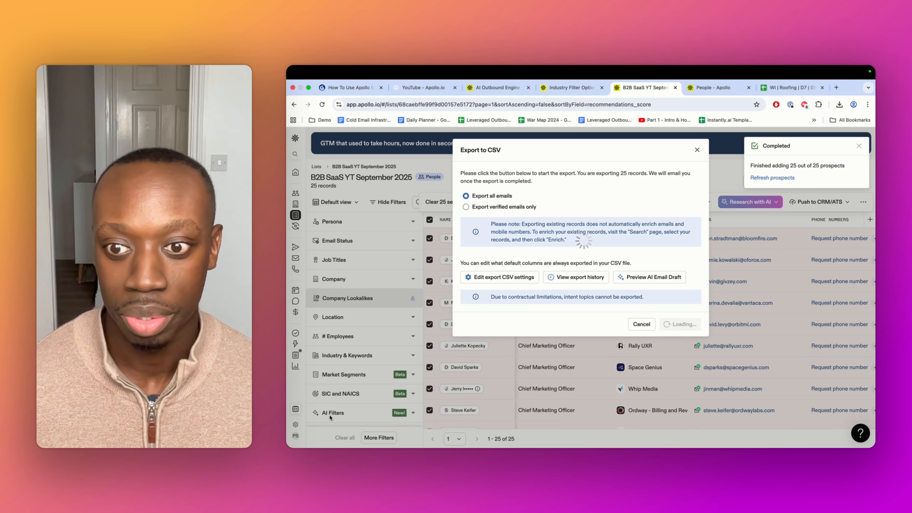
{"action": "key", "text": "F4"}
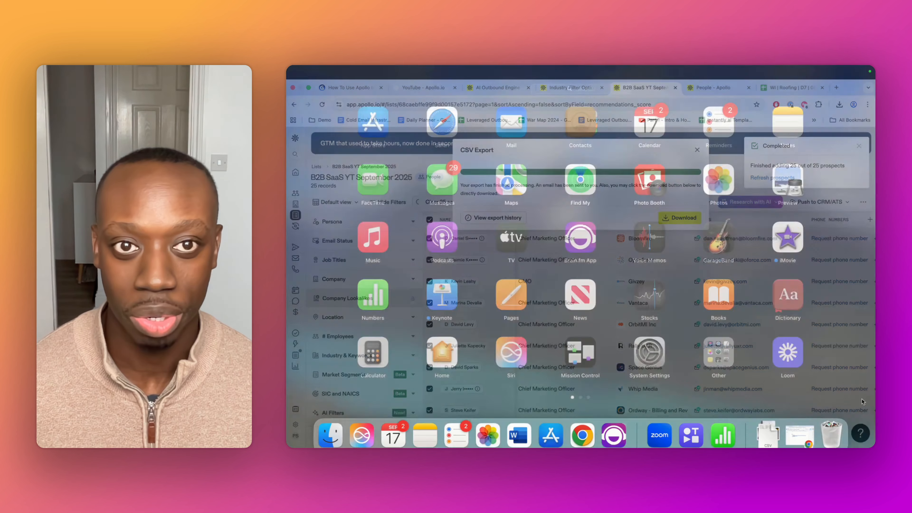
{"action": "key", "text": "Escape"}
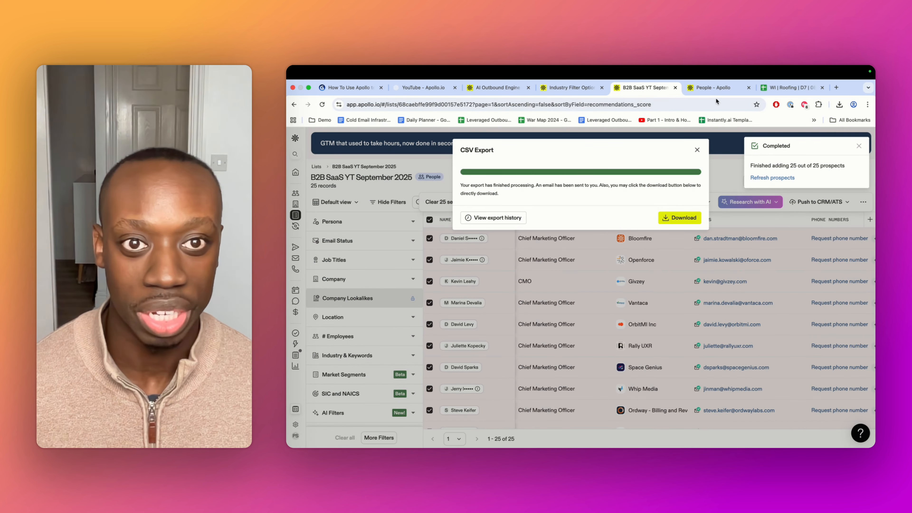
Review the columns of an earlier Apollo contacts export in the spreadsheet
{"action": "left_click", "coordinate": [785, 89]}
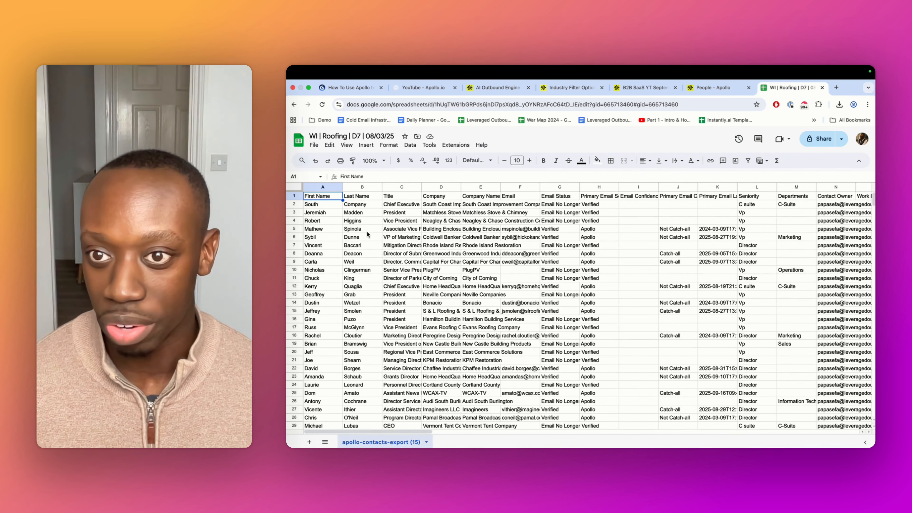
{"action": "left_click", "coordinate": [489, 254]}
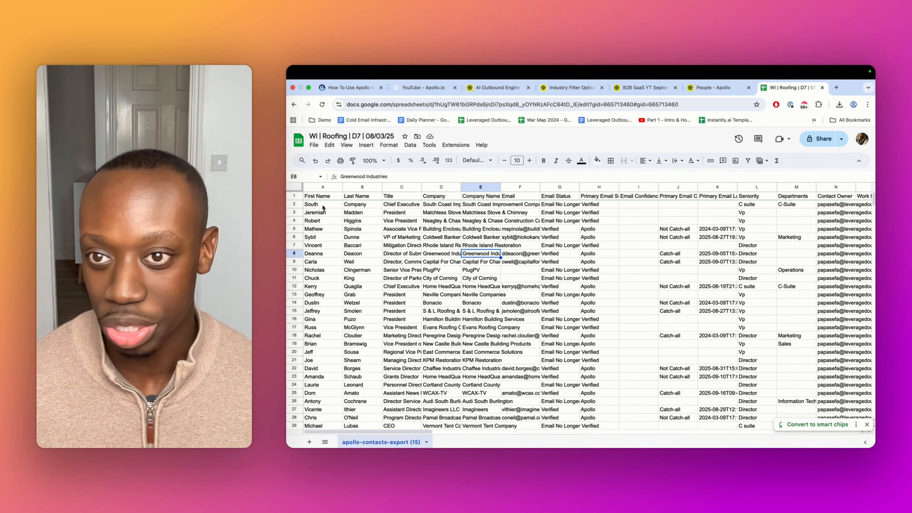
{"action": "scroll", "coordinate": [395, 210], "scroll_direction": "right", "scroll_amount": 10}
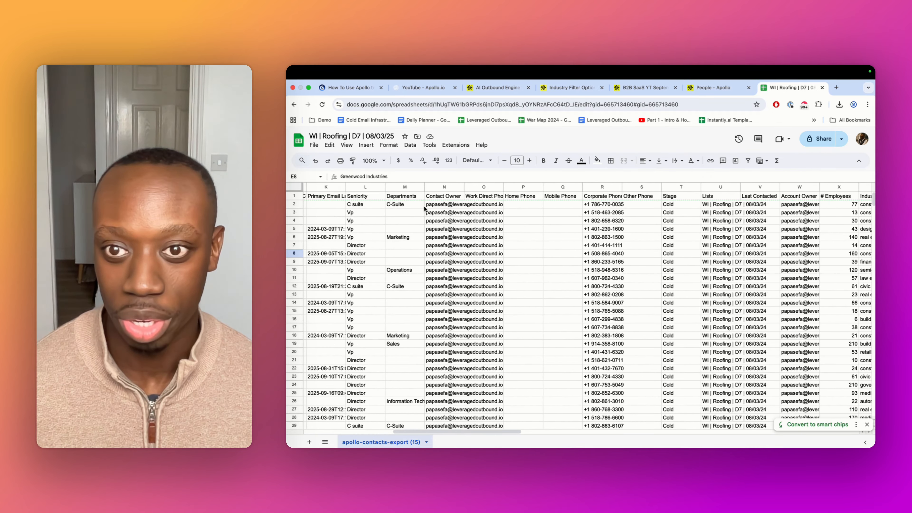
{"action": "scroll", "coordinate": [466, 208], "scroll_direction": "right", "scroll_amount": 3}
{"action": "scroll", "coordinate": [521, 211], "scroll_direction": "right", "scroll_amount": 8}
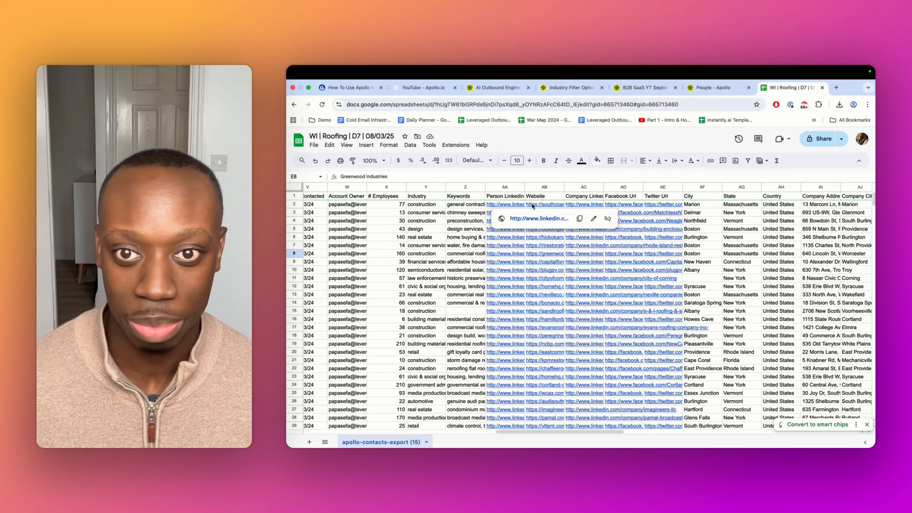
{"action": "scroll", "coordinate": [509, 215], "scroll_direction": "right", "scroll_amount": 5}
{"action": "scroll", "coordinate": [471, 230], "scroll_direction": "right", "scroll_amount": 7}
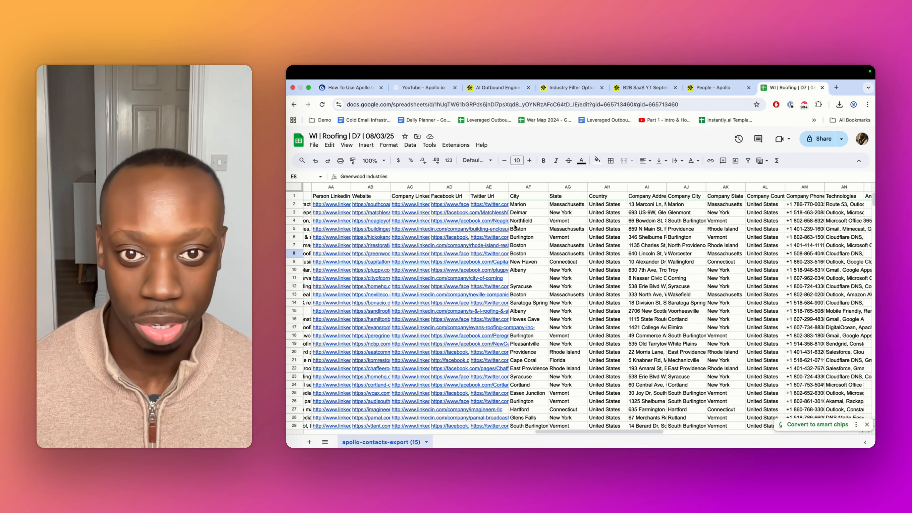
{"action": "scroll", "coordinate": [509, 229], "scroll_direction": "right", "scroll_amount": 4}
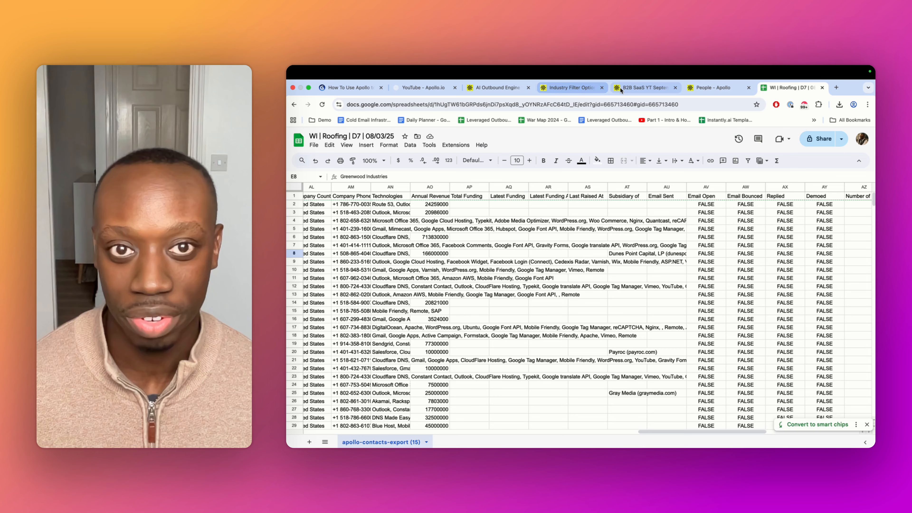
Open the Contact CSV export settings to review which standard fields are included in exports
{"action": "left_click", "coordinate": [560, 88]}
{"action": "left_click", "coordinate": [641, 88]}
{"action": "left_click", "coordinate": [326, 372]}
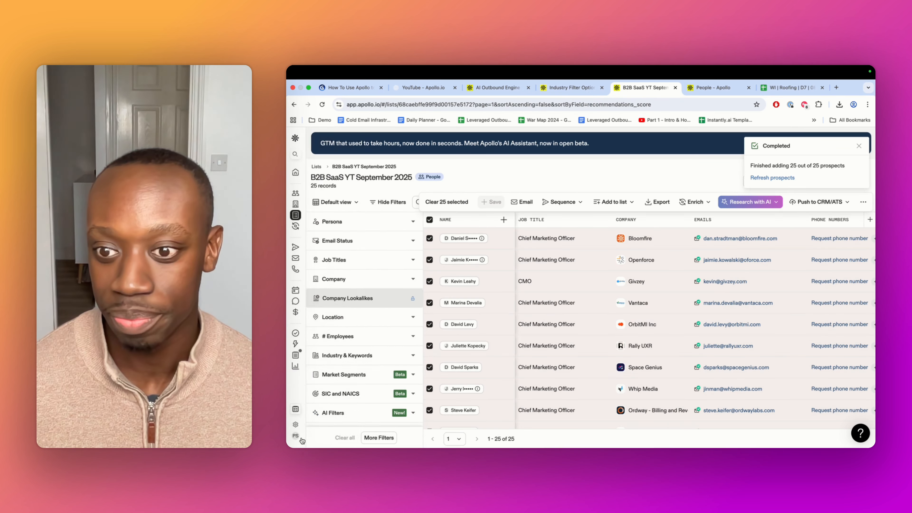
{"action": "left_click", "coordinate": [320, 424]}
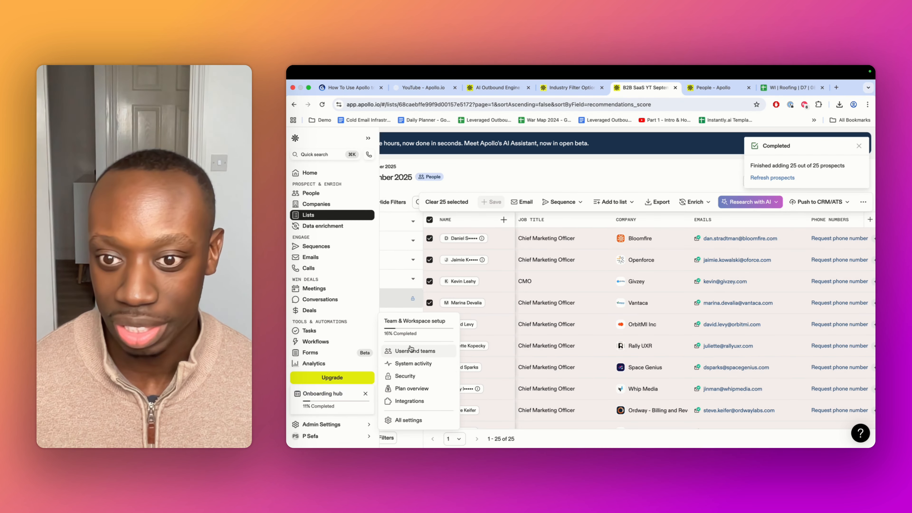
{"action": "left_click", "coordinate": [408, 420]}
{"action": "scroll", "coordinate": [316, 373], "scroll_direction": "down", "scroll_amount": 5}
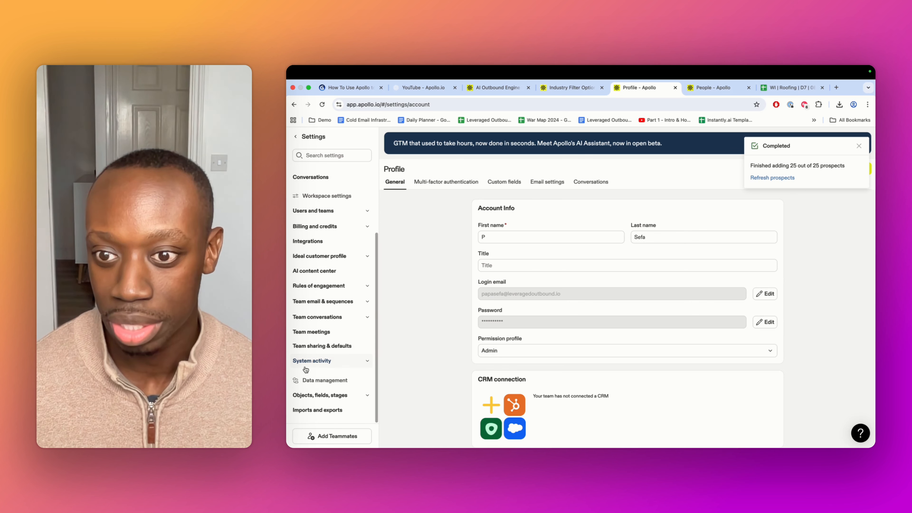
{"action": "left_click", "coordinate": [326, 410]}
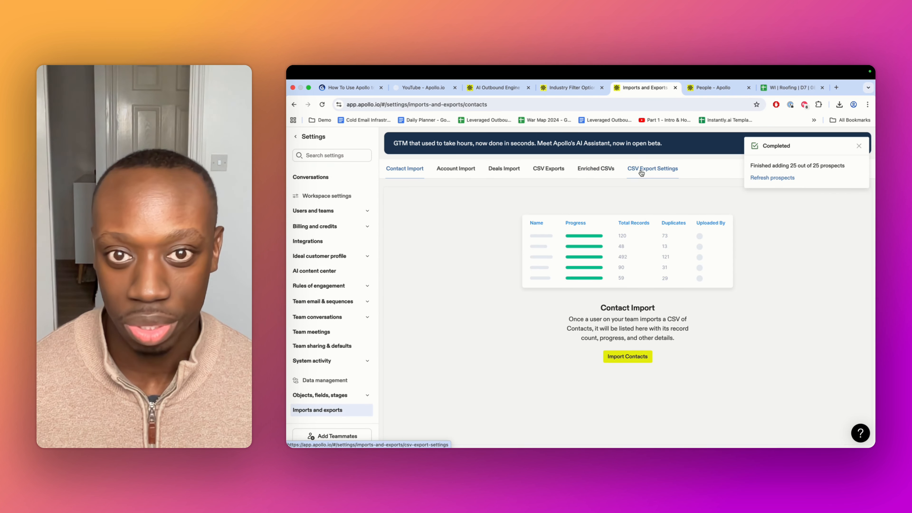
{"action": "left_click", "coordinate": [635, 170]}
{"action": "left_click", "coordinate": [695, 276]}
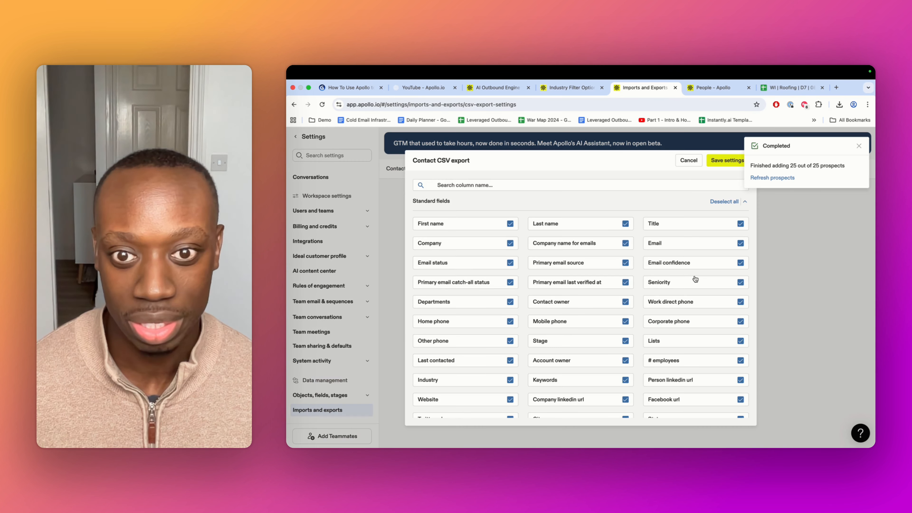
{"action": "scroll", "coordinate": [574, 251], "scroll_direction": "down", "scroll_amount": 5}
{"action": "scroll", "coordinate": [574, 251], "scroll_direction": "up", "scroll_amount": 5}
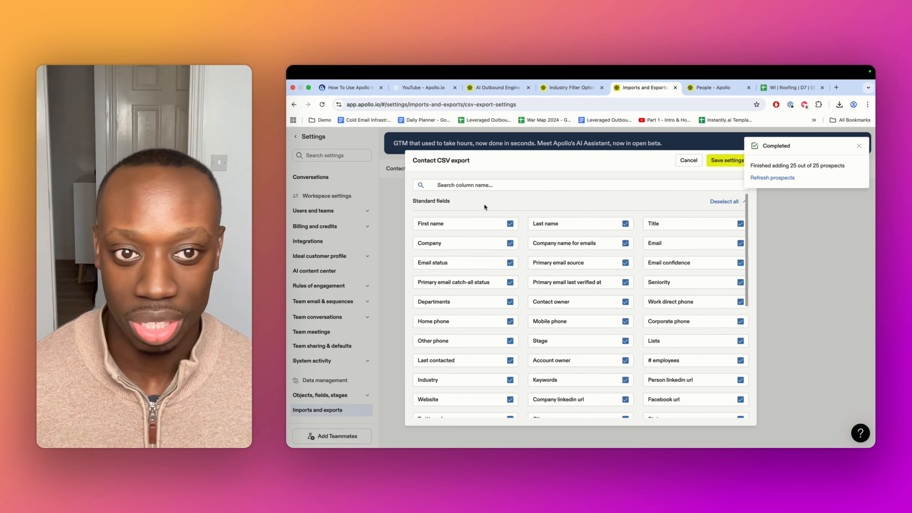
Try deselecting the Last contacted and Stage fields, then cancel the Contact CSV export settings
{"action": "scroll", "coordinate": [664, 359], "scroll_direction": "down", "scroll_amount": 4}
{"action": "scroll", "coordinate": [666, 370], "scroll_direction": "down", "scroll_amount": 2}
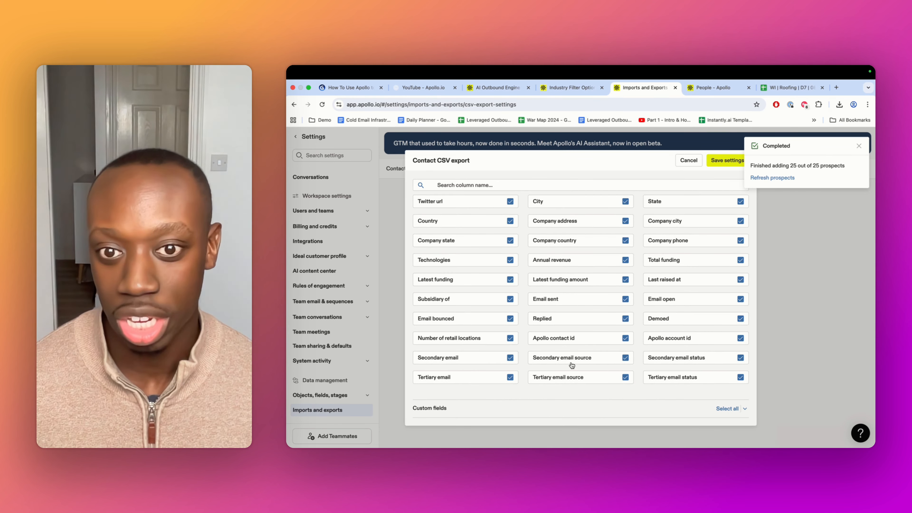
{"action": "scroll", "coordinate": [571, 365], "scroll_direction": "up", "scroll_amount": 6}
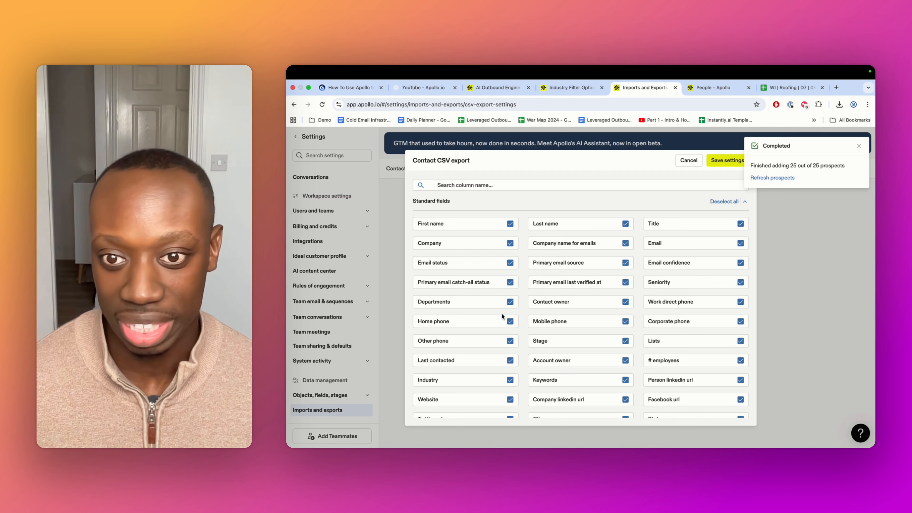
{"action": "left_click", "coordinate": [510, 360]}
{"action": "left_click", "coordinate": [625, 342]}
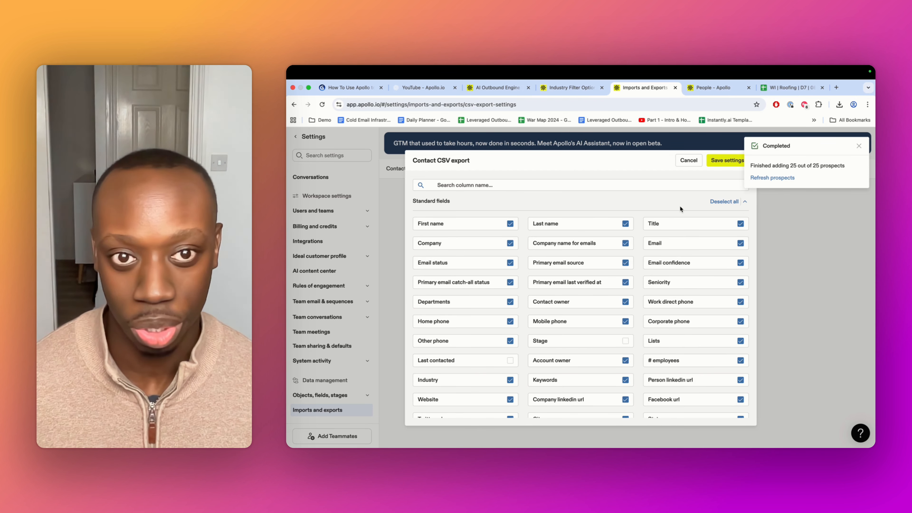
{"action": "left_click", "coordinate": [689, 161]}
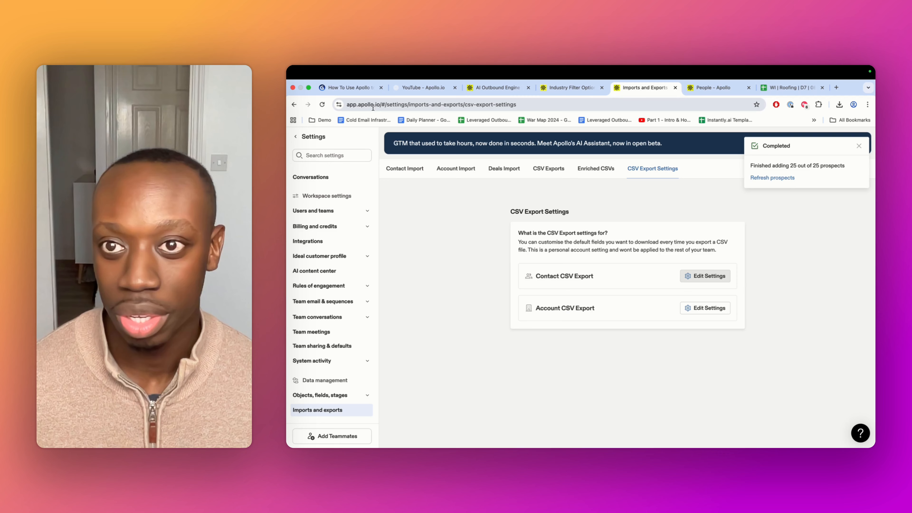
{"action": "left_click", "coordinate": [348, 88]}
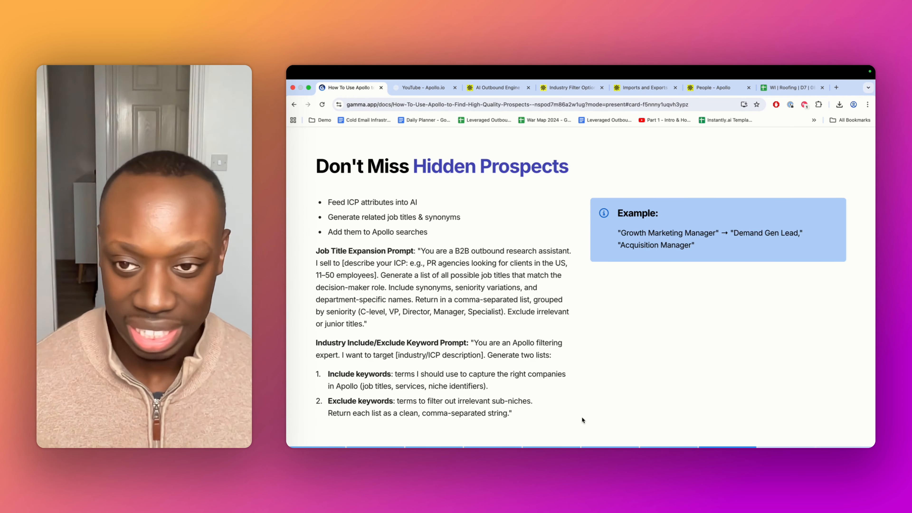
{"action": "key", "text": "Right"}
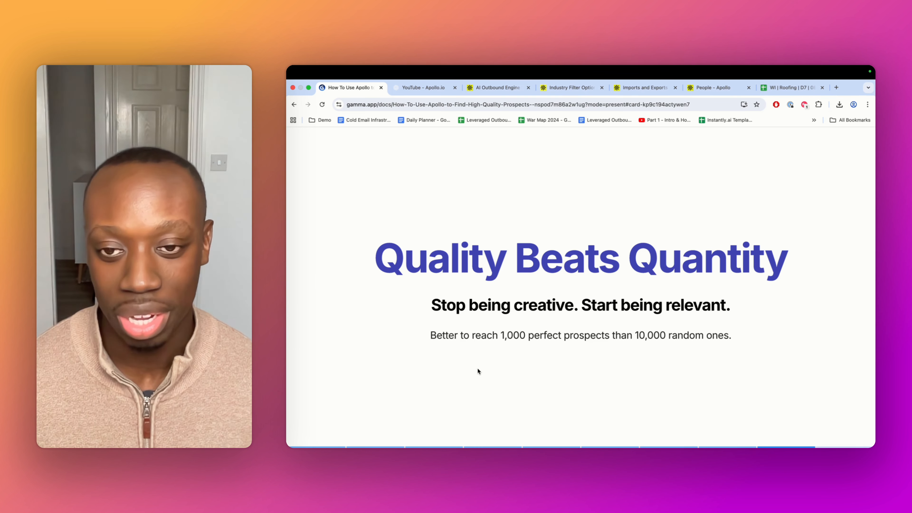
{"action": "key", "text": "Right"}
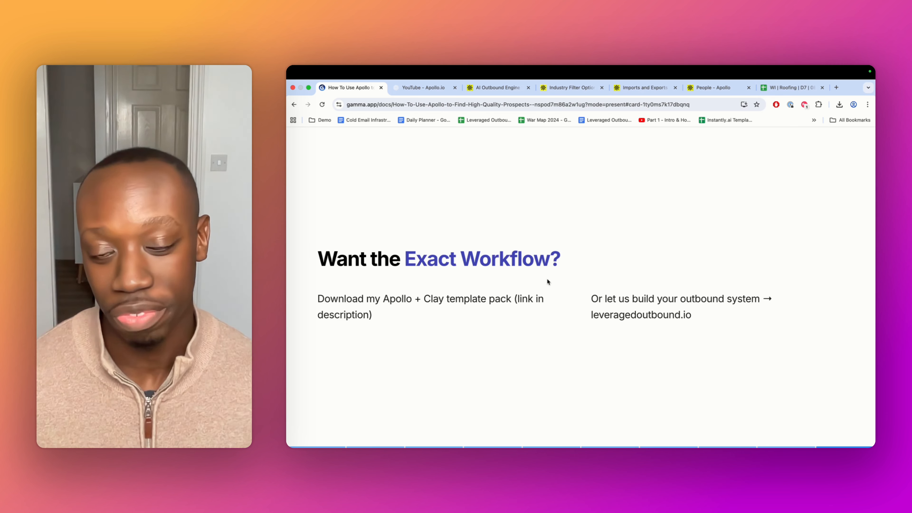